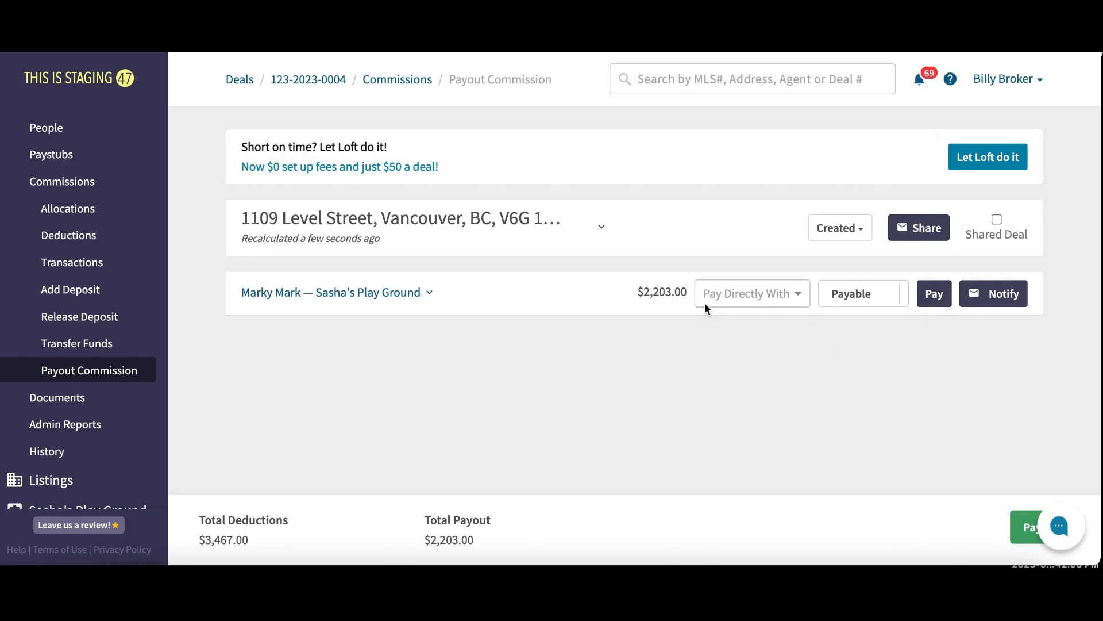
# Choose Payload as the direct-pay method for the agent's $2,203.00 commission payout
pyautogui.click(798, 299)
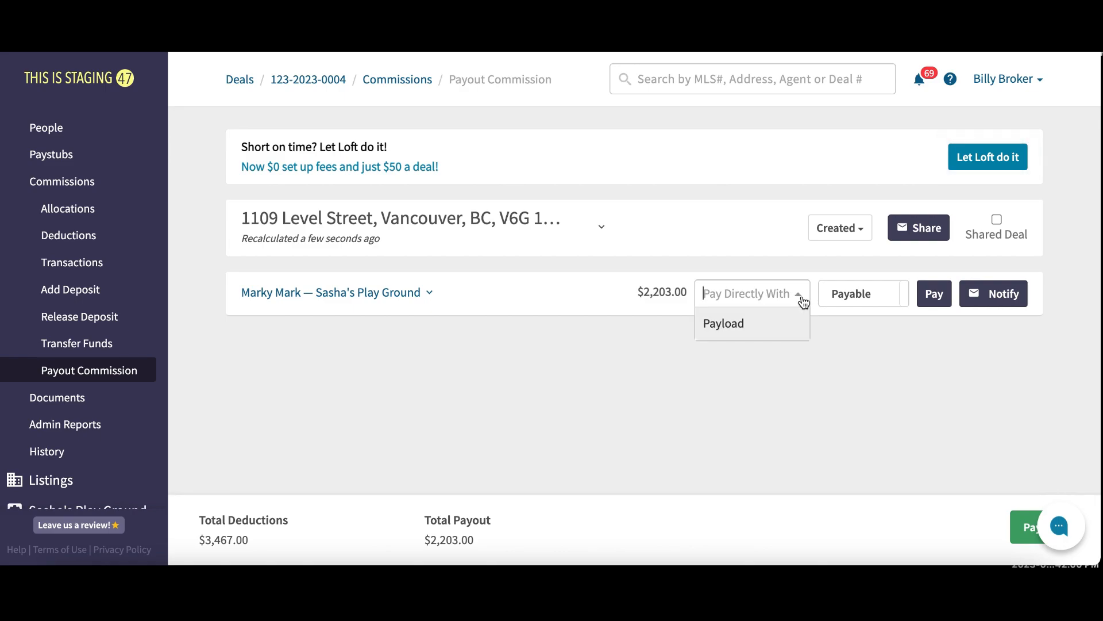
pyautogui.click(774, 326)
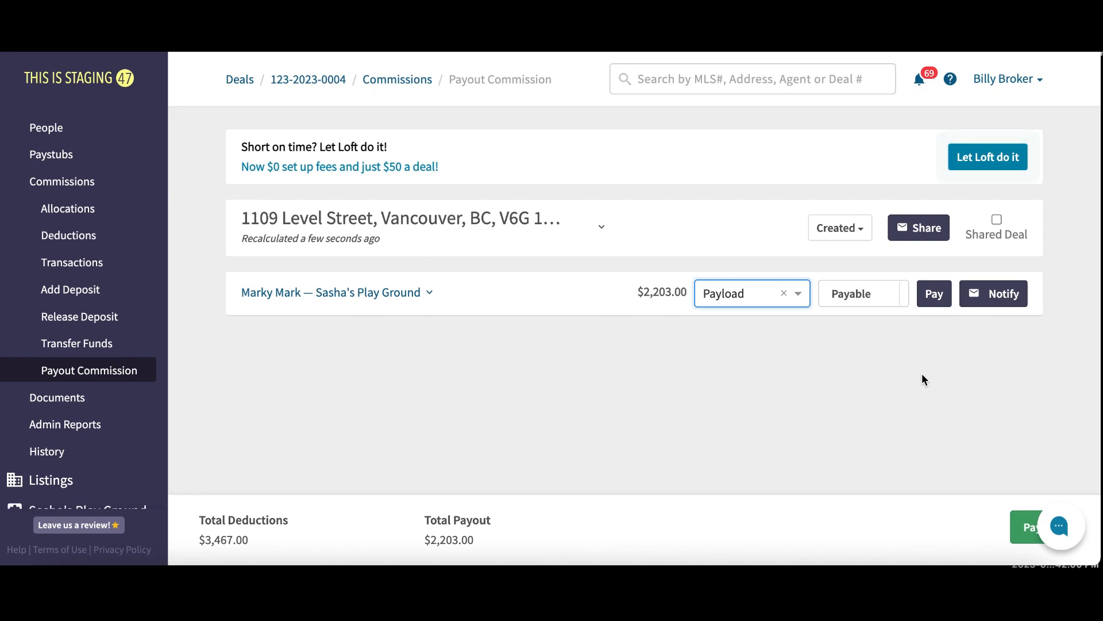
# Clear the Payload payout choice, then open Integrations > Payload to list the processing accounts
pyautogui.click(784, 294)
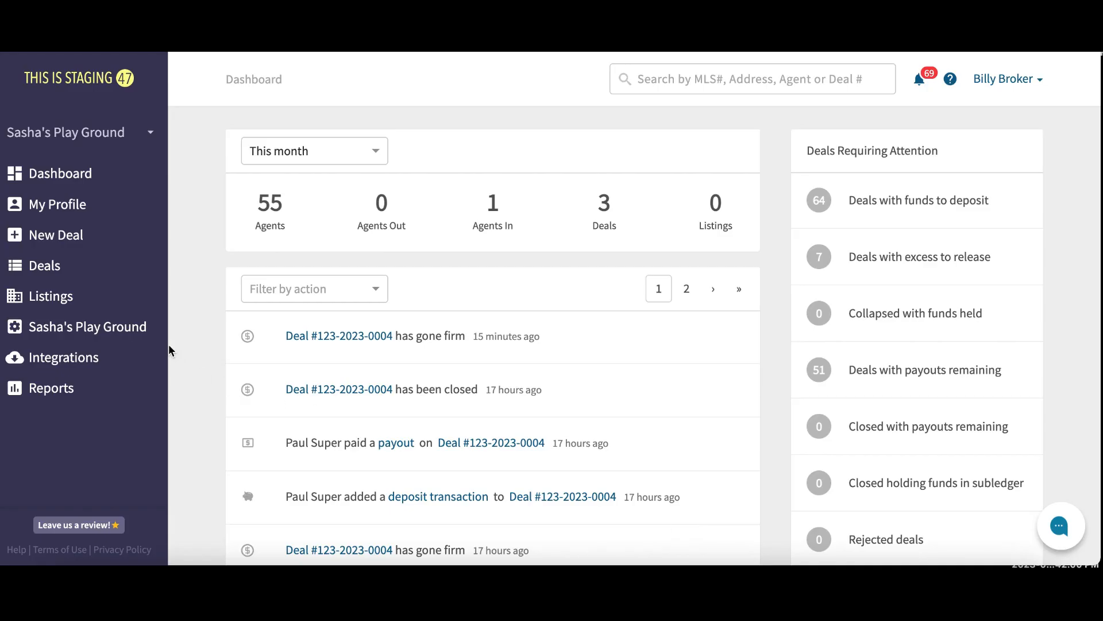
pyautogui.click(116, 366)
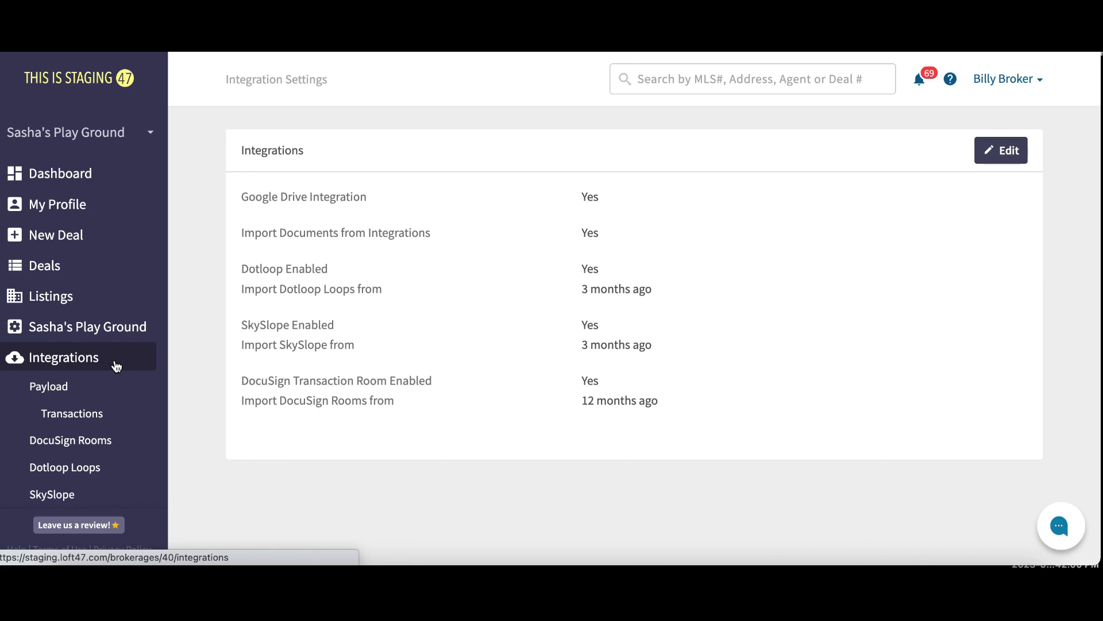
pyautogui.click(102, 393)
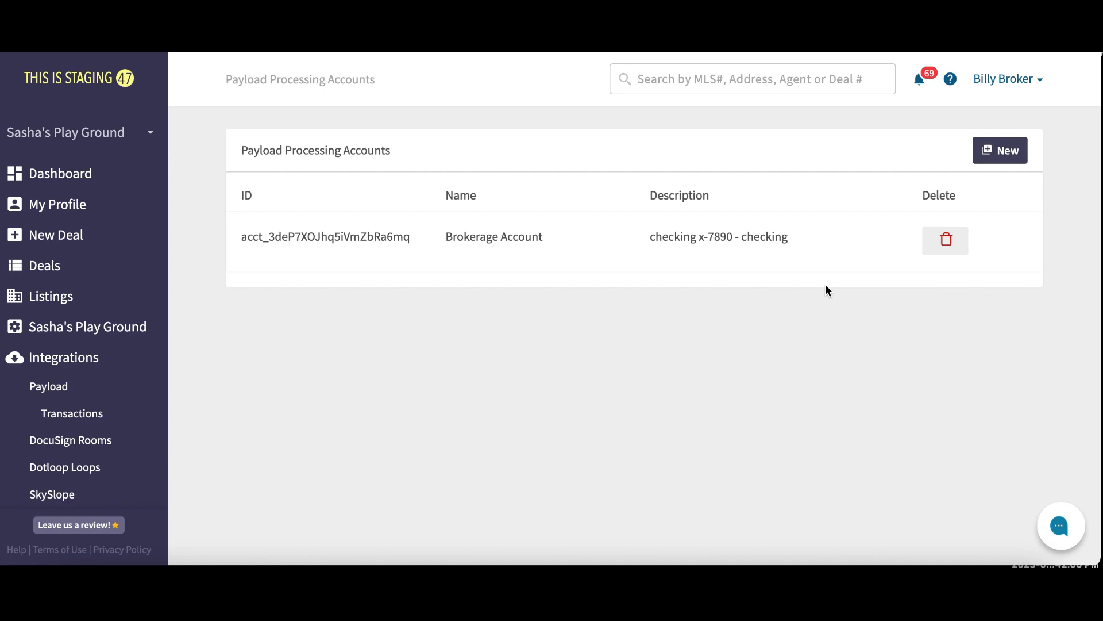
# Open a blank New Processing Account form and review its funding, business, ownership and fee sections
pyautogui.click(991, 160)
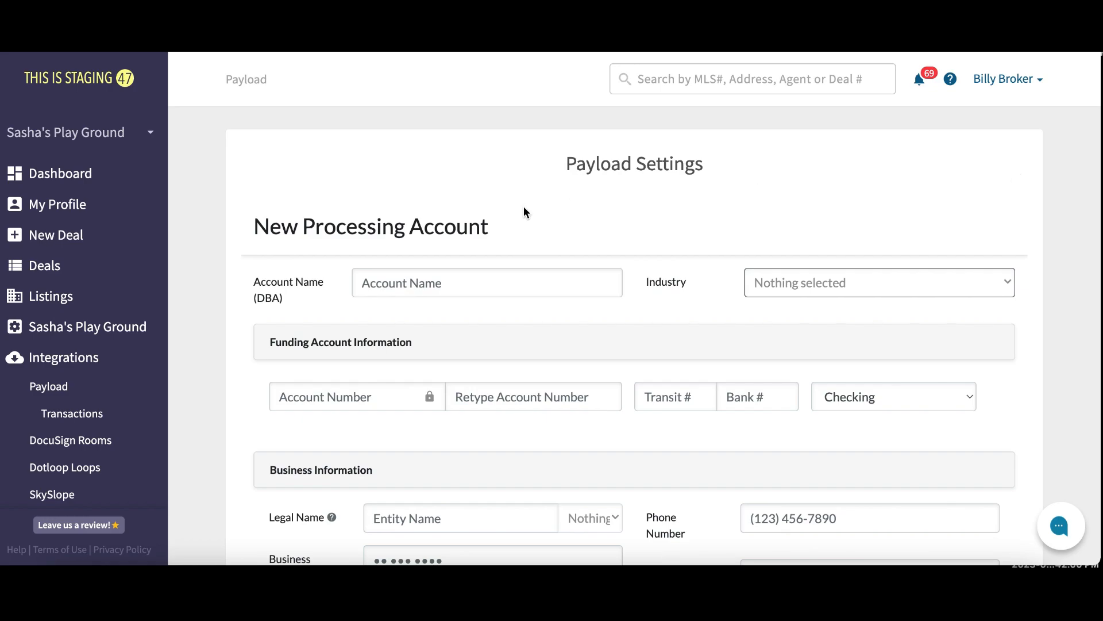
pyautogui.scroll(-3, 524, 212)
pyautogui.scroll(-4, 524, 212)
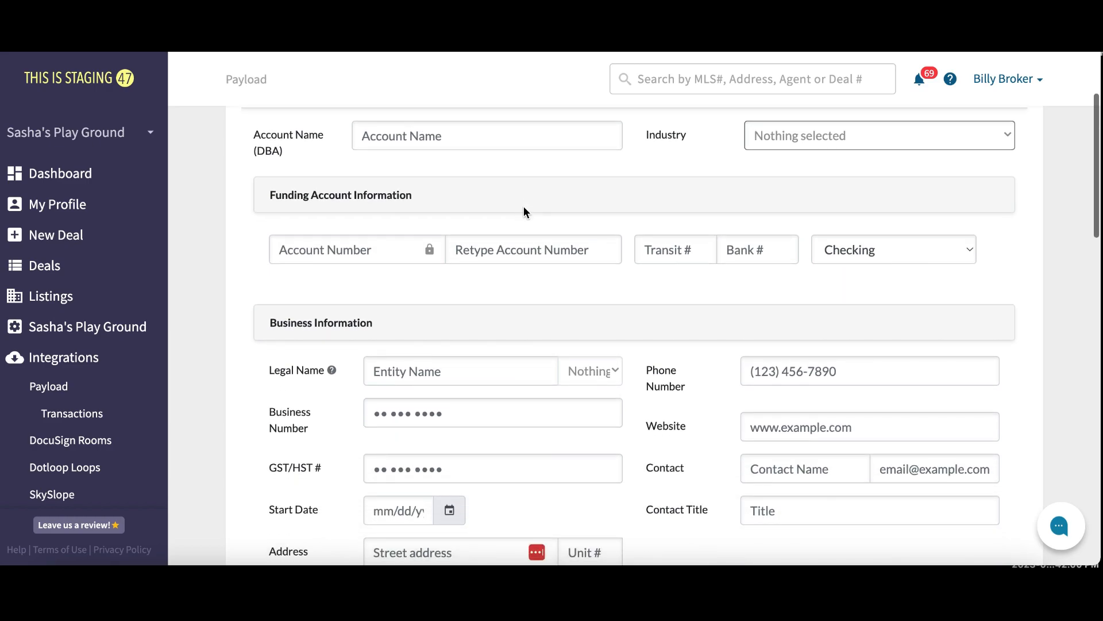
pyautogui.scroll(-3, 523, 211)
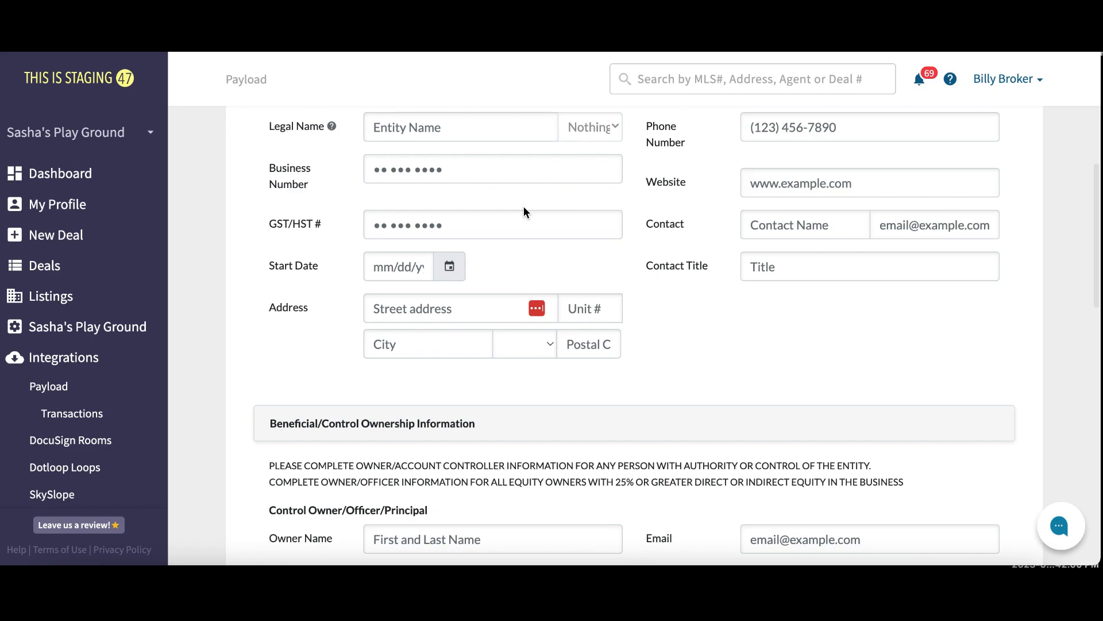
pyautogui.scroll(-2, 523, 211)
pyautogui.scroll(-5, 524, 208)
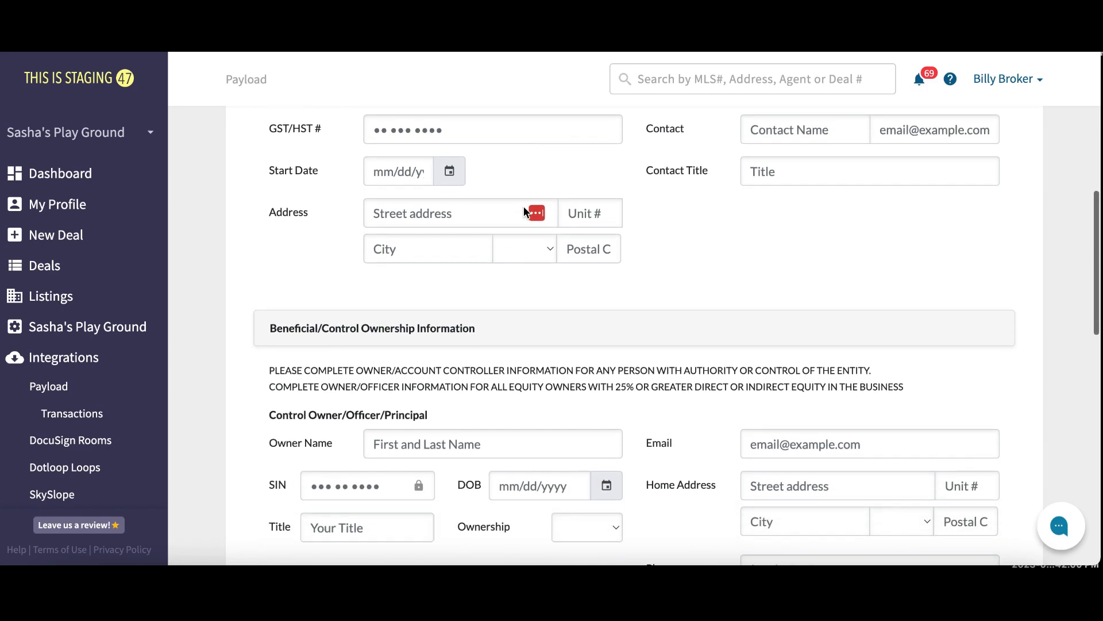
pyautogui.scroll(-2, 524, 208)
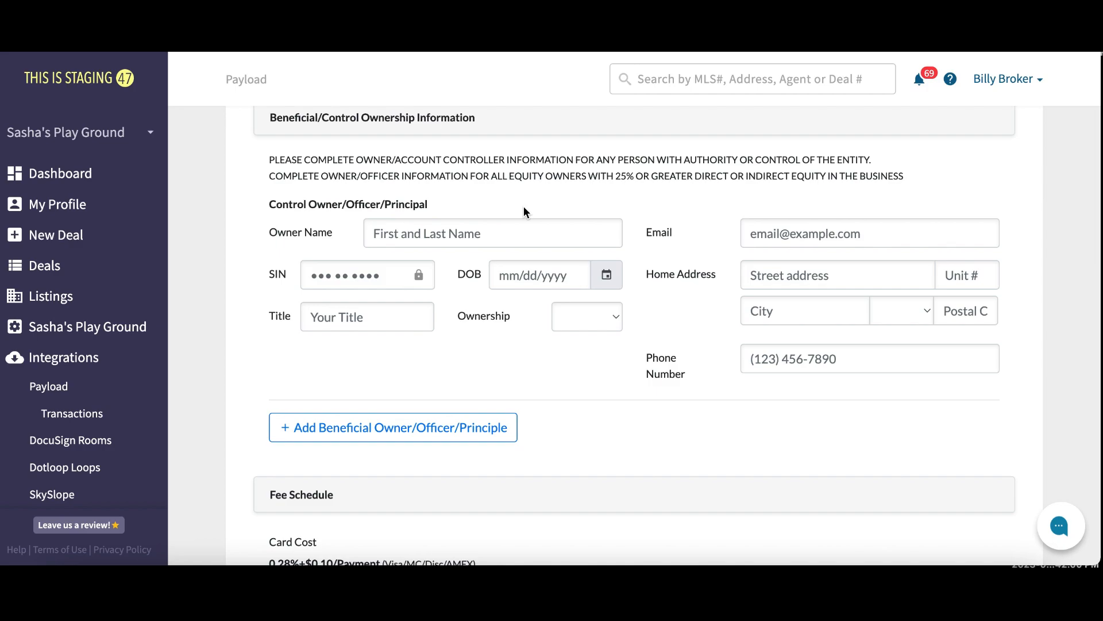
pyautogui.scroll(5, 524, 211)
pyautogui.scroll(6, 524, 211)
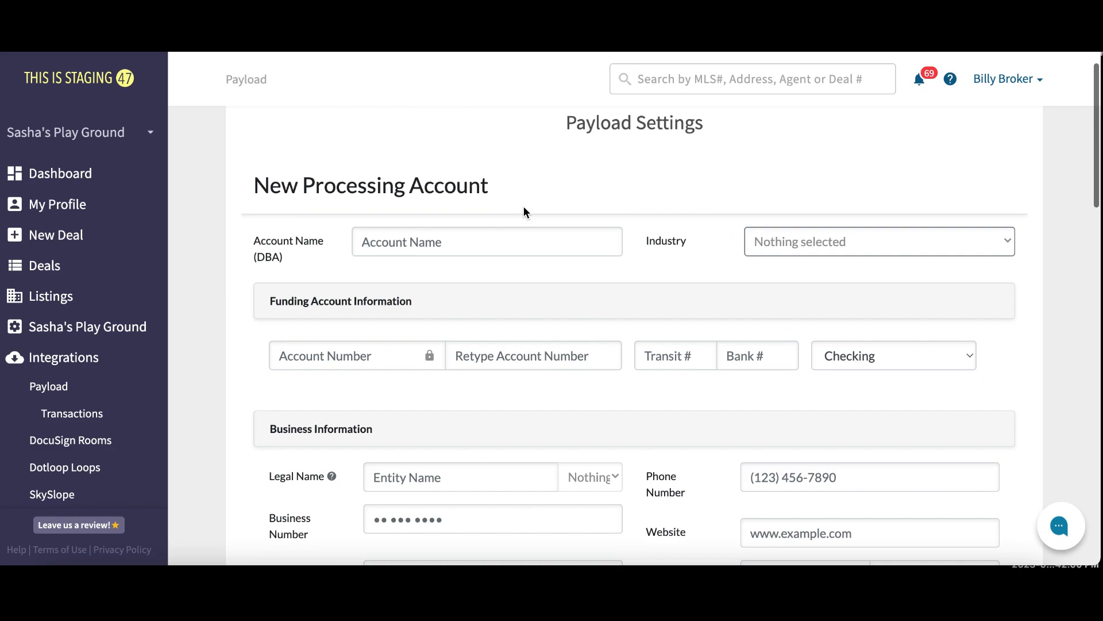
pyautogui.scroll(1, 523, 211)
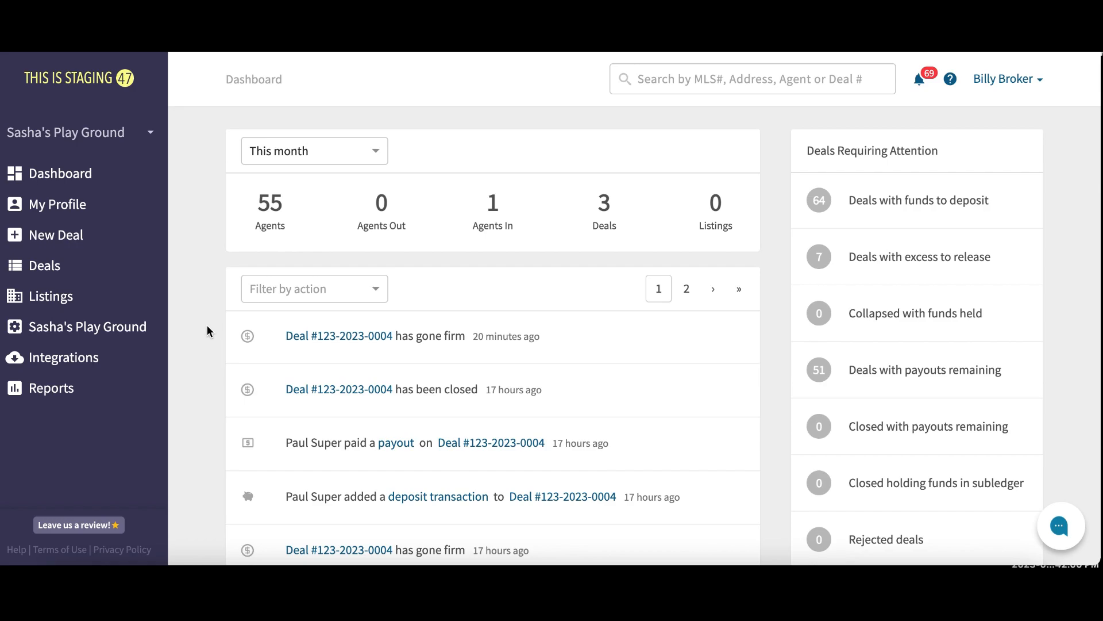
# Filter Sasha's Play Ground People list to the Admin profile type and open an admin's profile
pyautogui.click(115, 332)
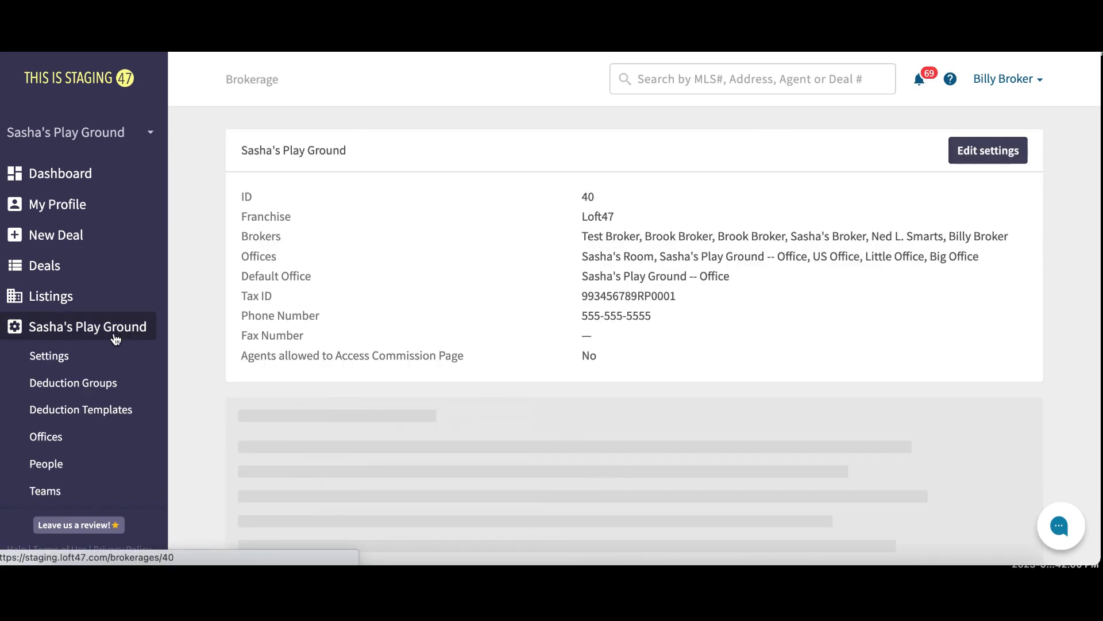
pyautogui.click(89, 470)
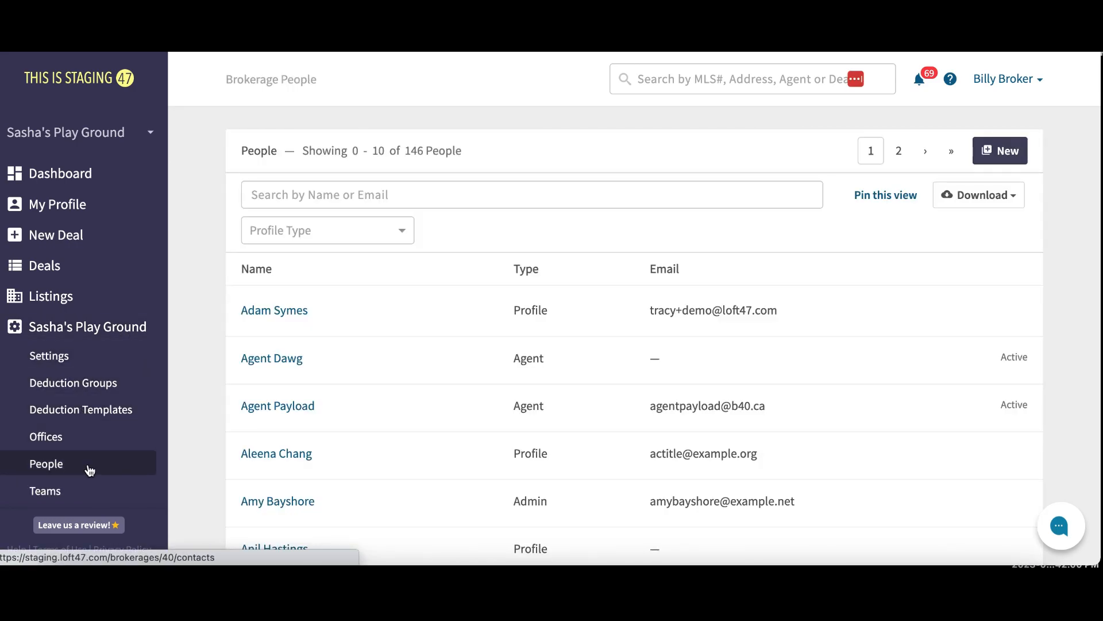
pyautogui.click(386, 229)
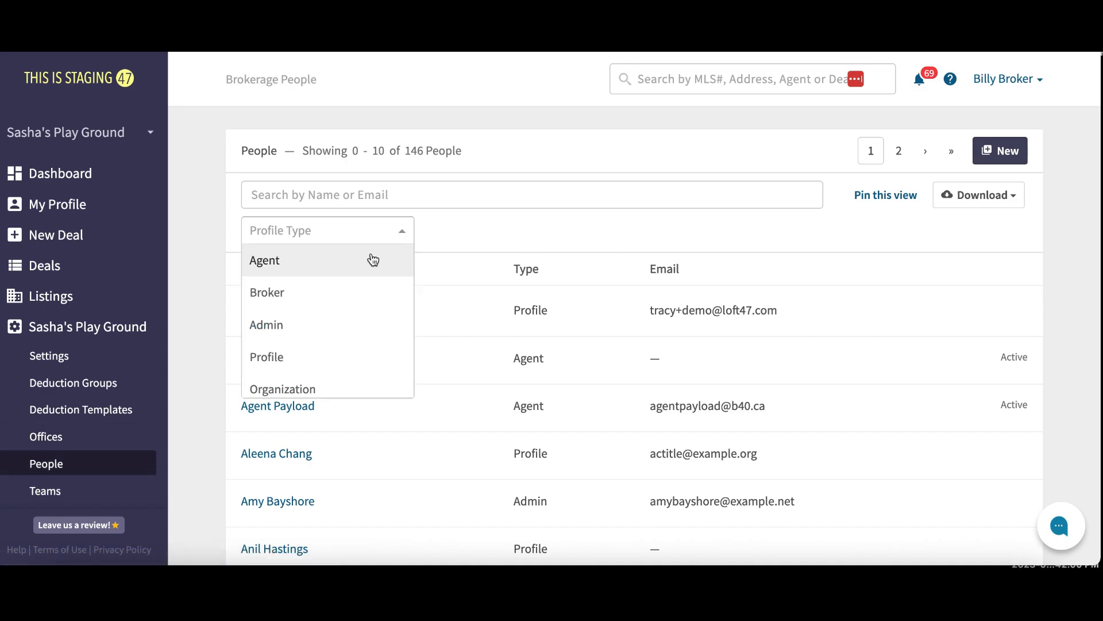
pyautogui.click(342, 332)
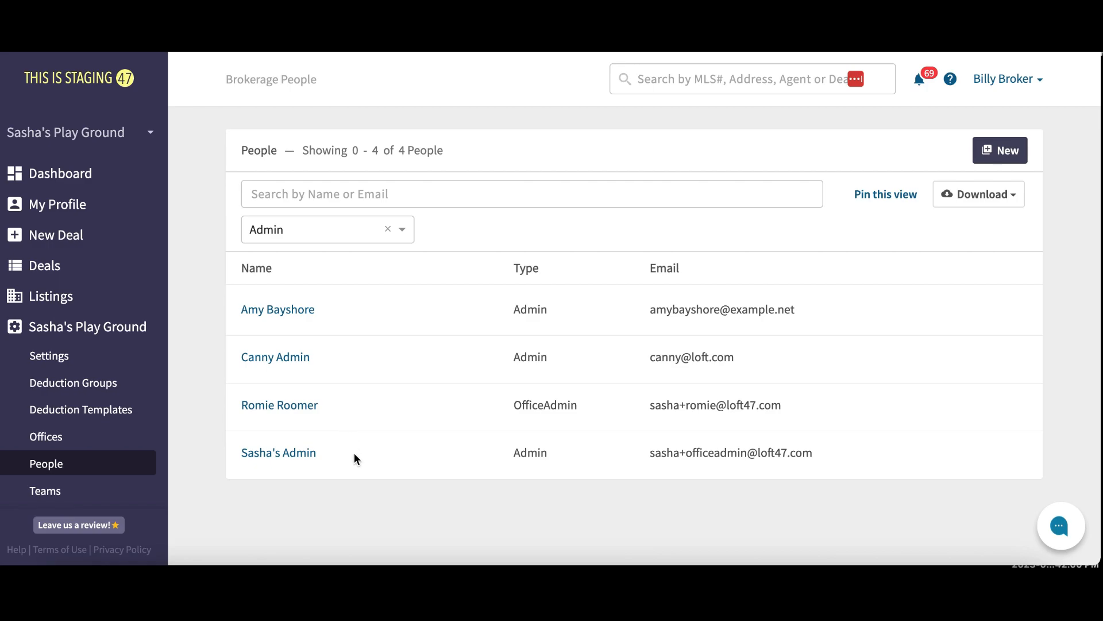
pyautogui.click(285, 360)
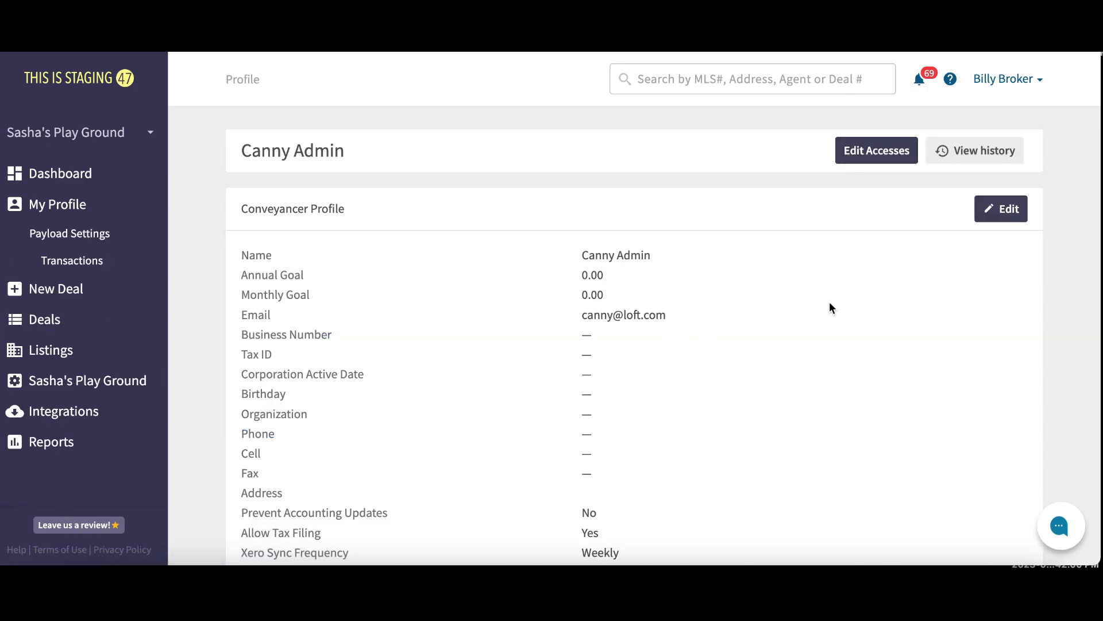
# Edit the admin's profile, check Allow Direct Payout, and save the profile
pyautogui.click(1000, 209)
pyautogui.scroll(-6, 606, 287)
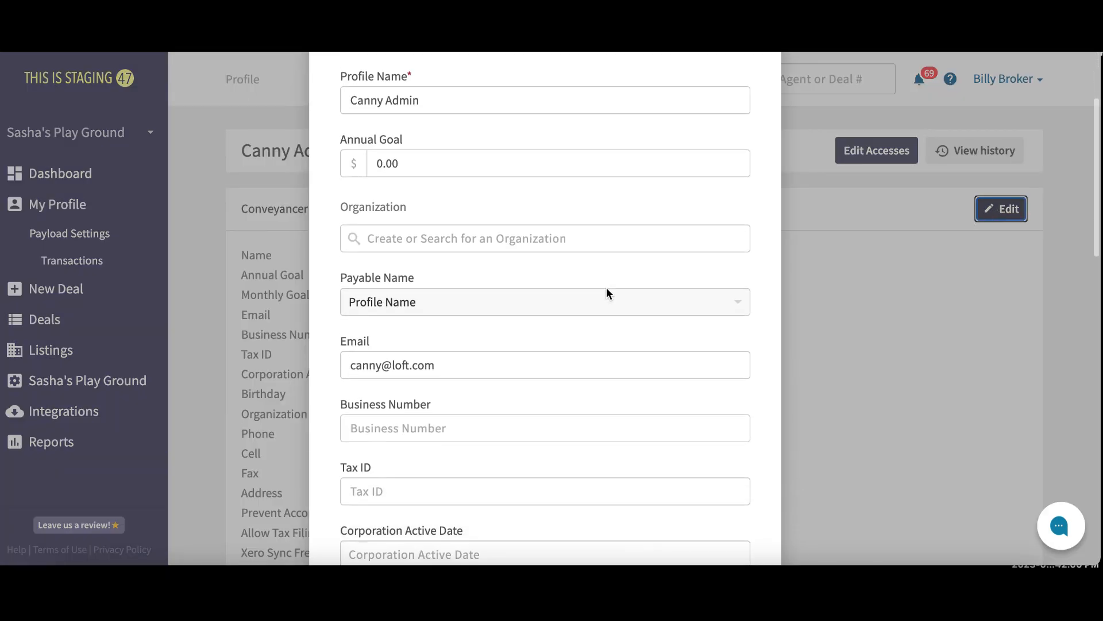
pyautogui.scroll(-12, 607, 288)
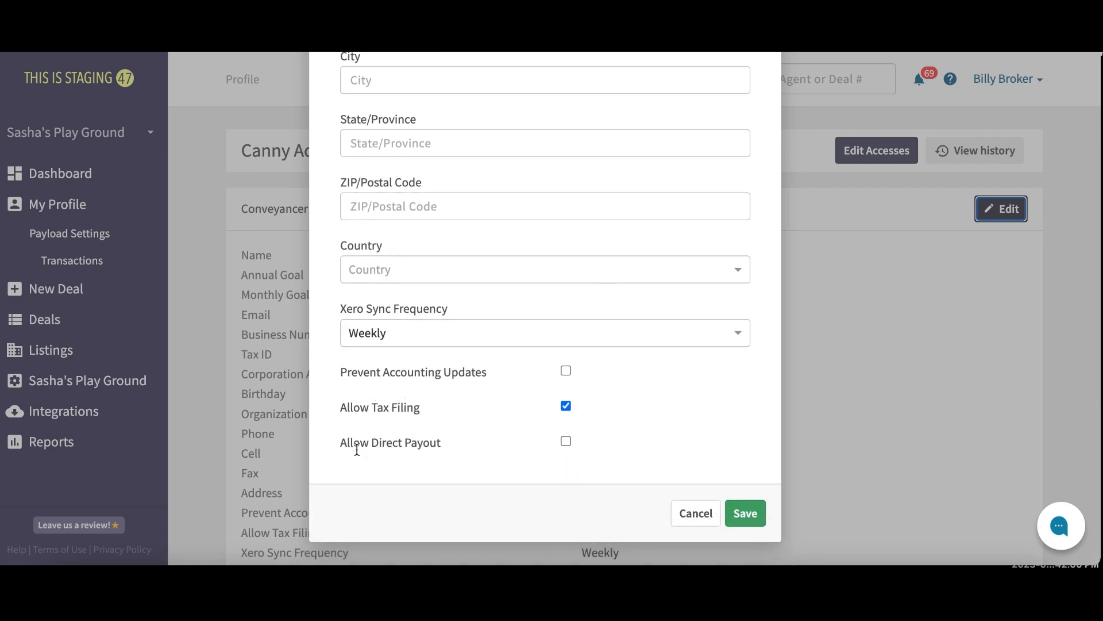
pyautogui.moveTo(342, 442); pyautogui.dragTo(437, 440)
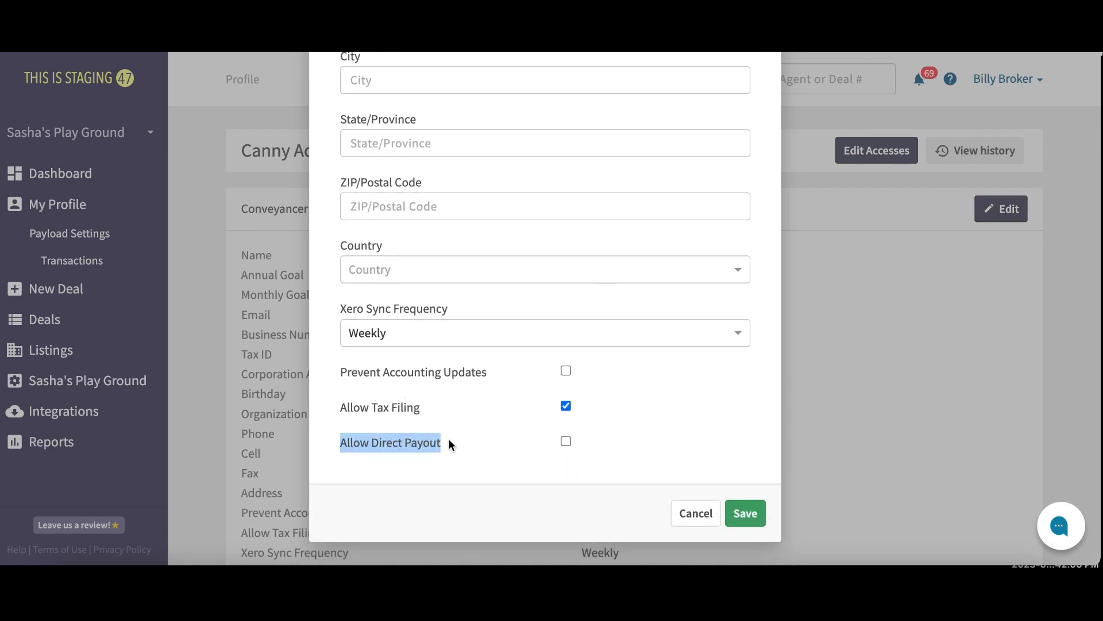
pyautogui.click(566, 441)
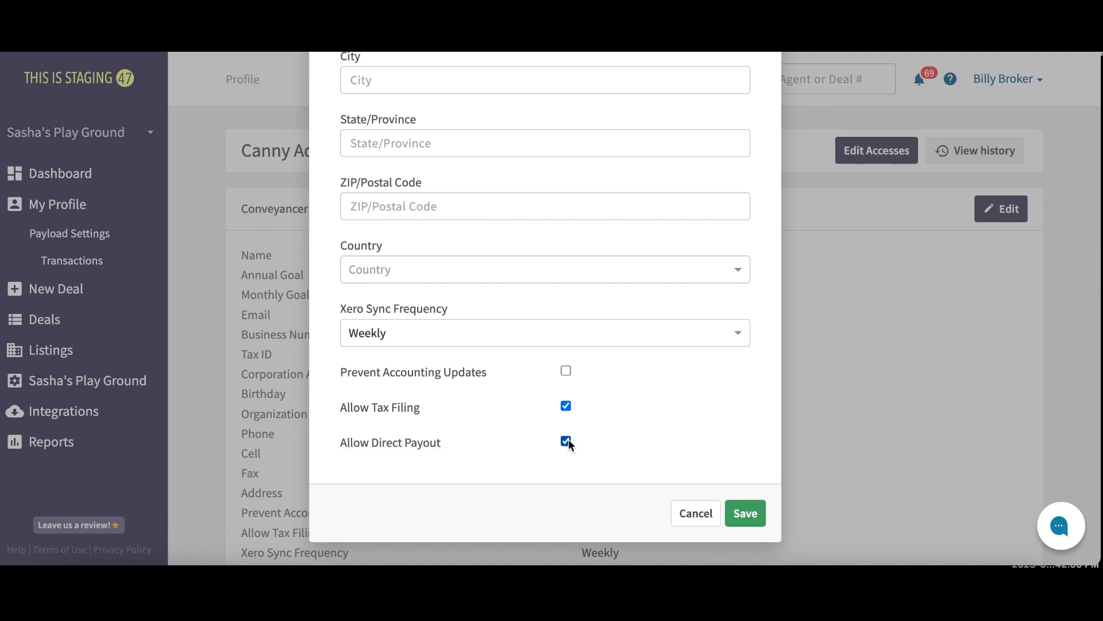
pyautogui.click(747, 513)
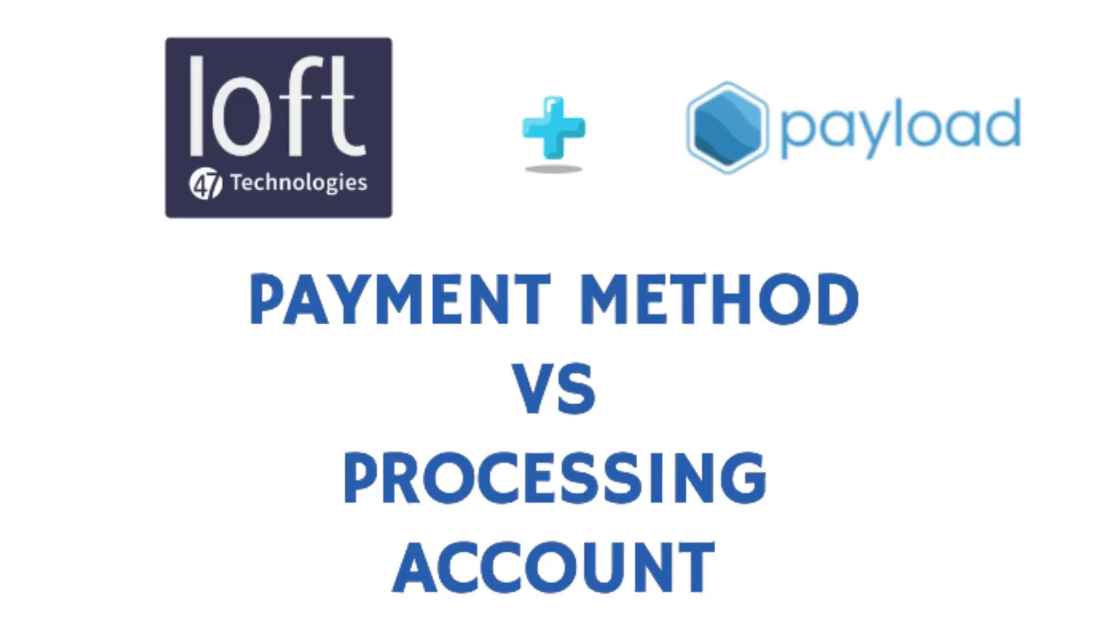
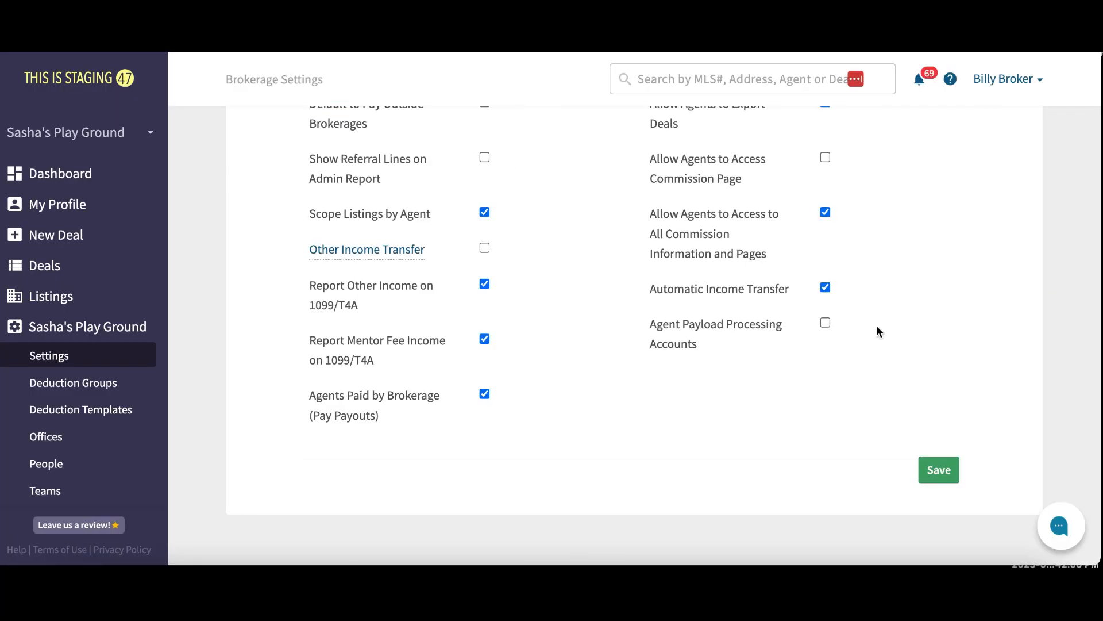
# Review the Add Payment Method form: Bank Account, Checking account type, province AB
pyautogui.moveTo(476, 58); pyautogui.dragTo(327, 60)
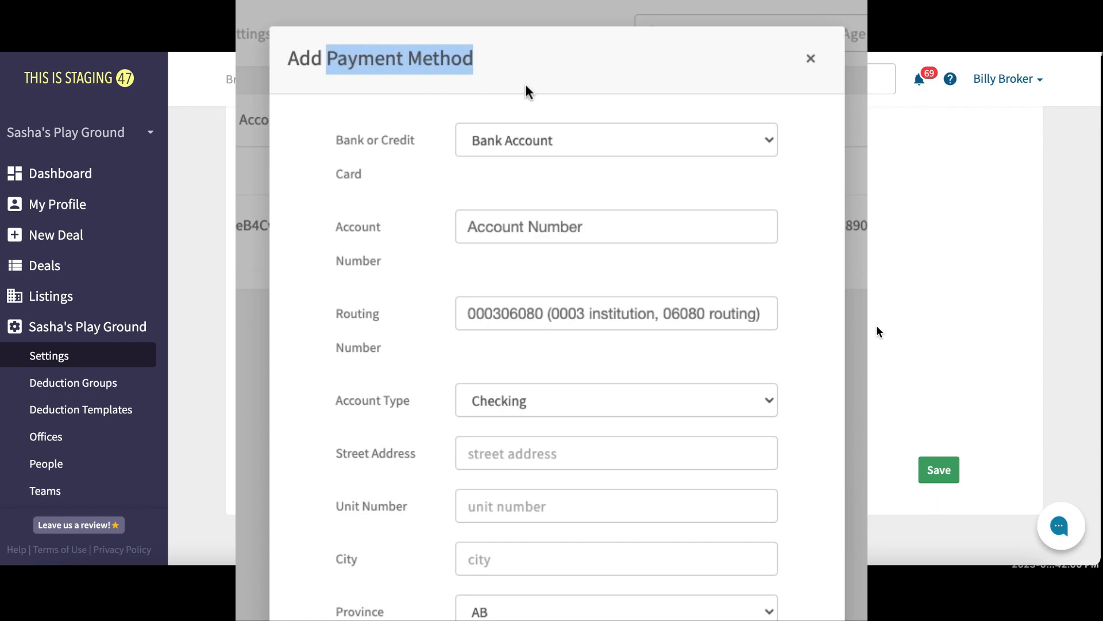
pyautogui.scroll(-3, 569, 86)
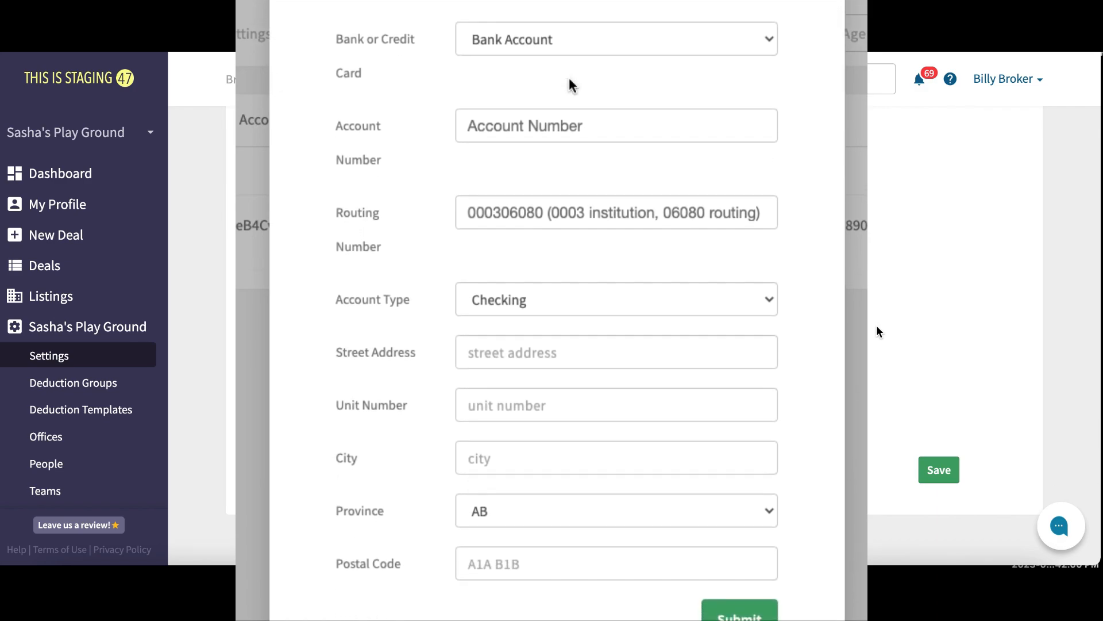
pyautogui.scroll(-2, 572, 85)
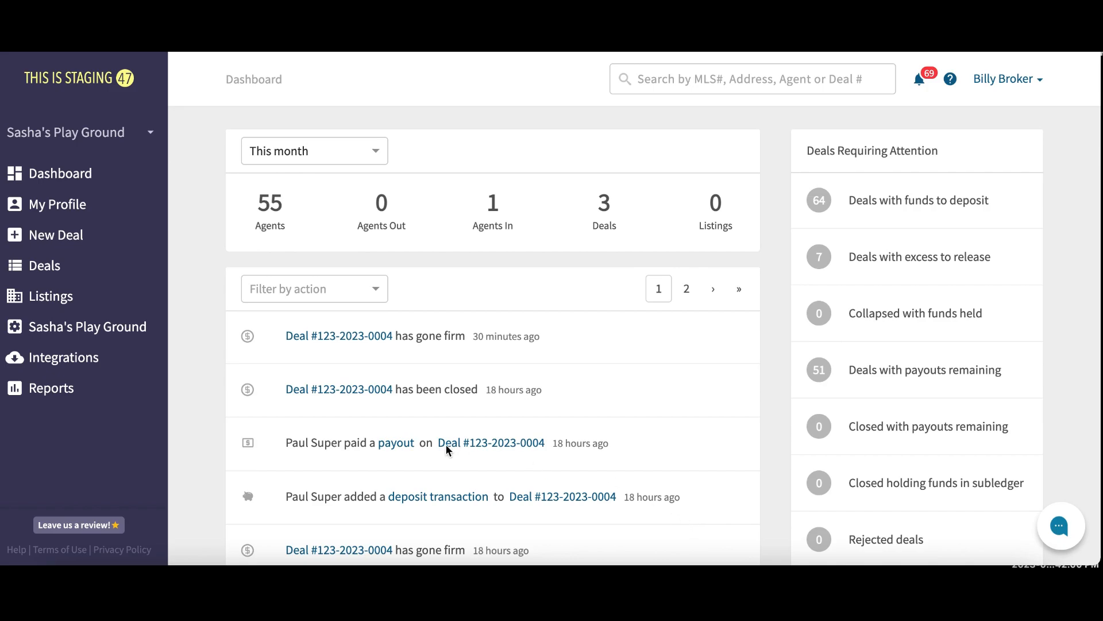
# Search Sasha's Play Ground People for 'marky' and open the agent's profile
pyautogui.click(135, 327)
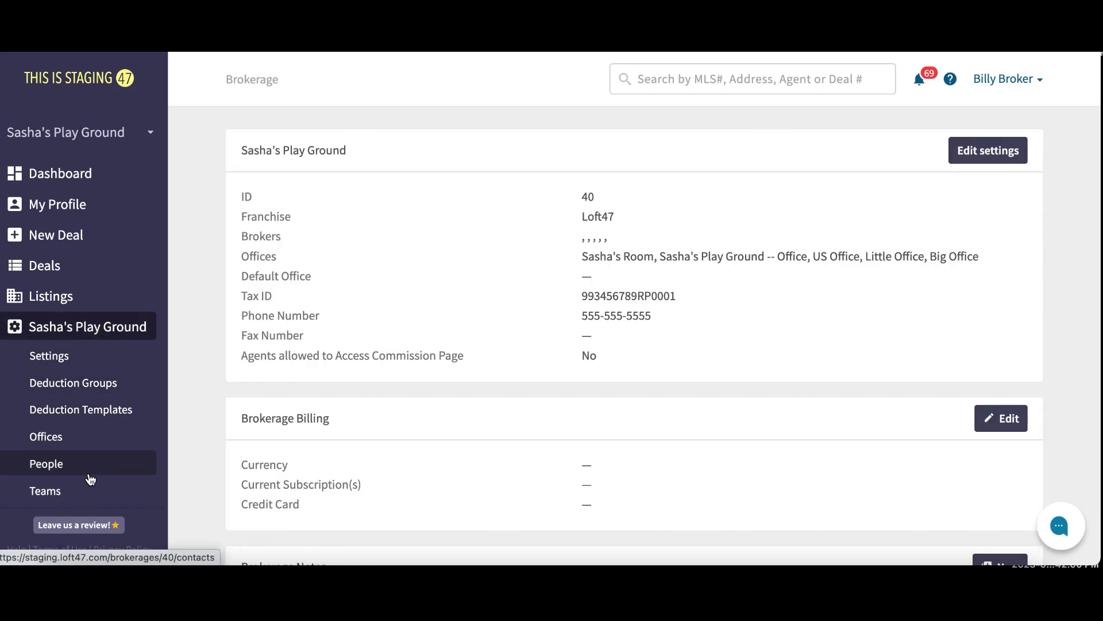
pyautogui.click(88, 474)
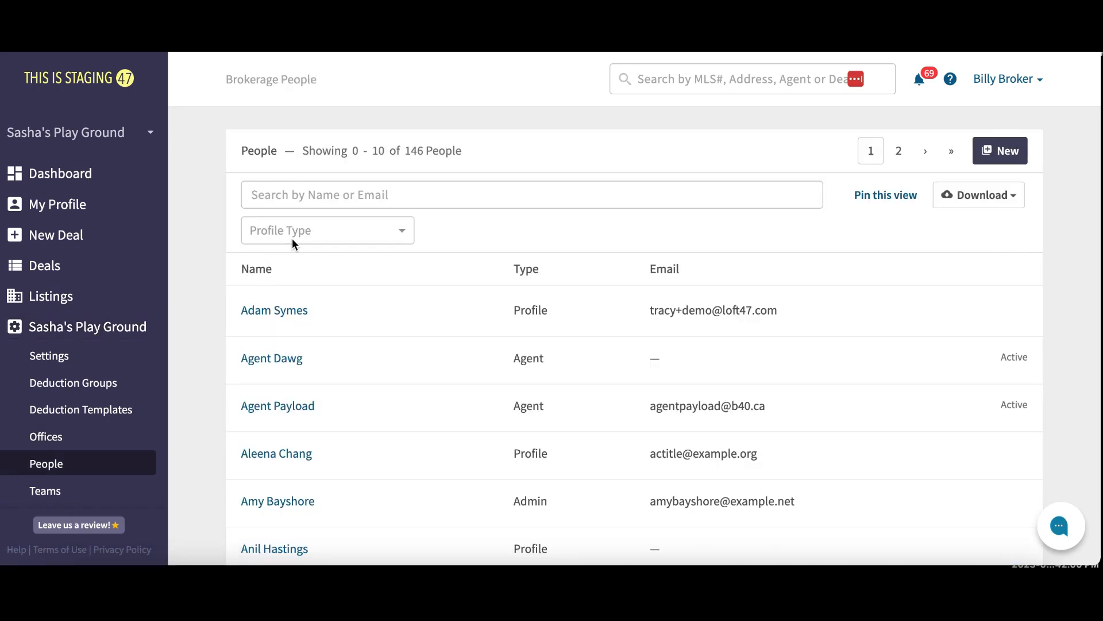
pyautogui.click(308, 194)
pyautogui.write('marky')
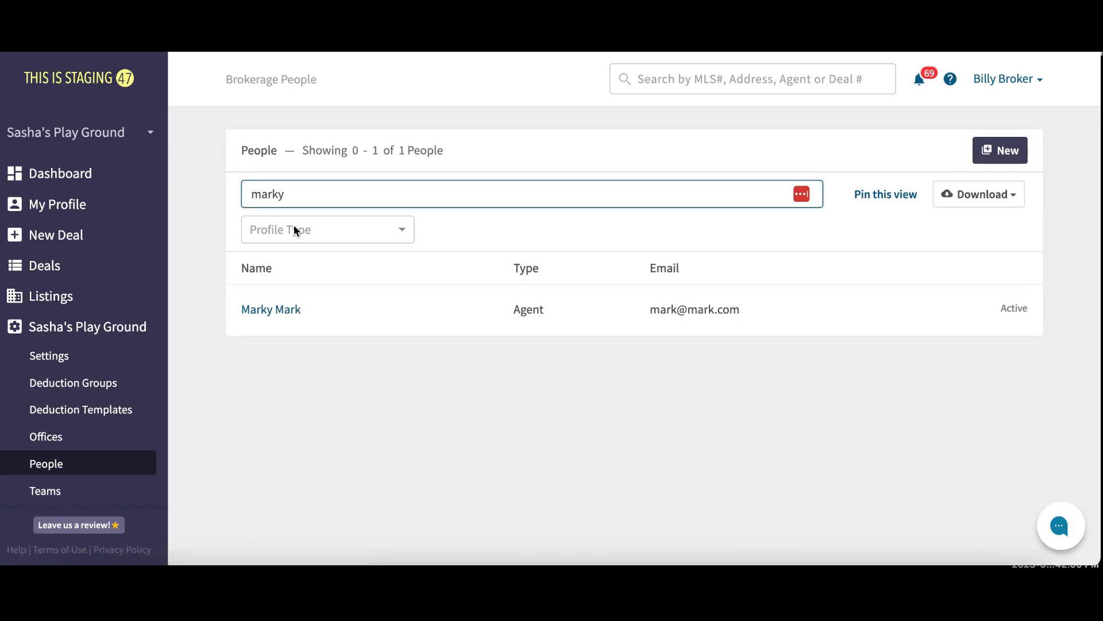
pyautogui.click(272, 311)
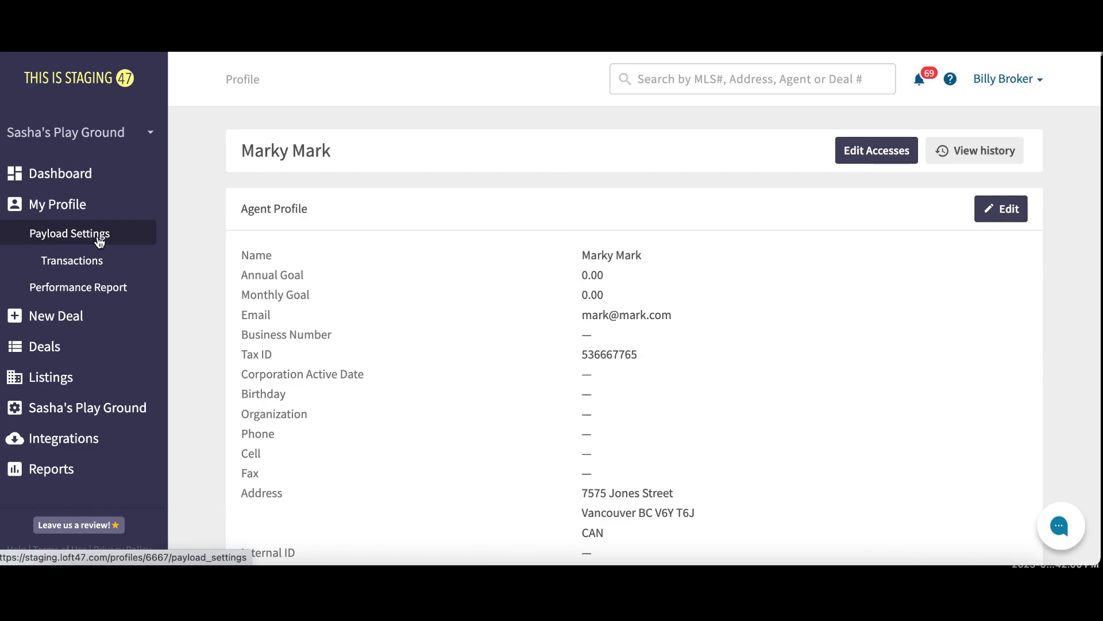
# Check the agent's Payload Settings, which list one default checking payout account
pyautogui.click(124, 242)
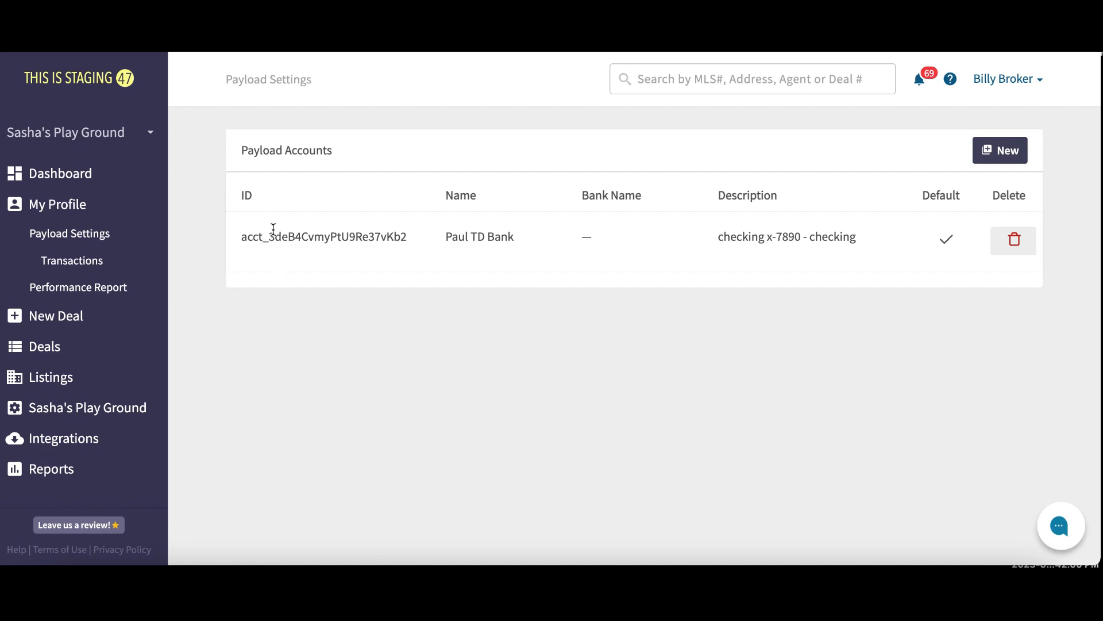
pyautogui.moveTo(238, 243); pyautogui.dragTo(845, 243)
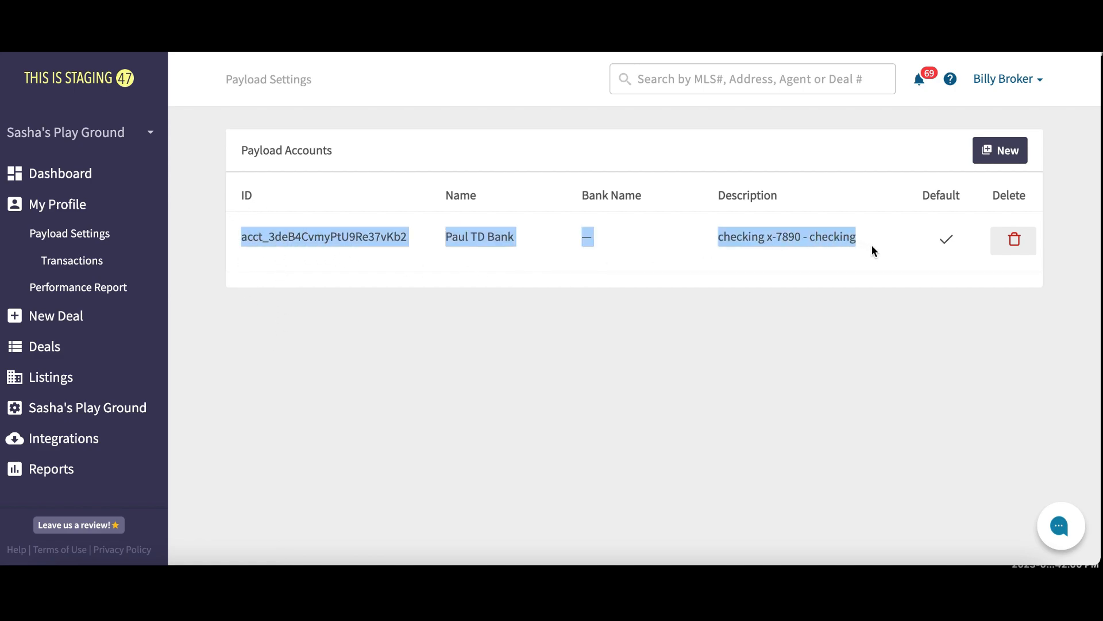
pyautogui.click(893, 303)
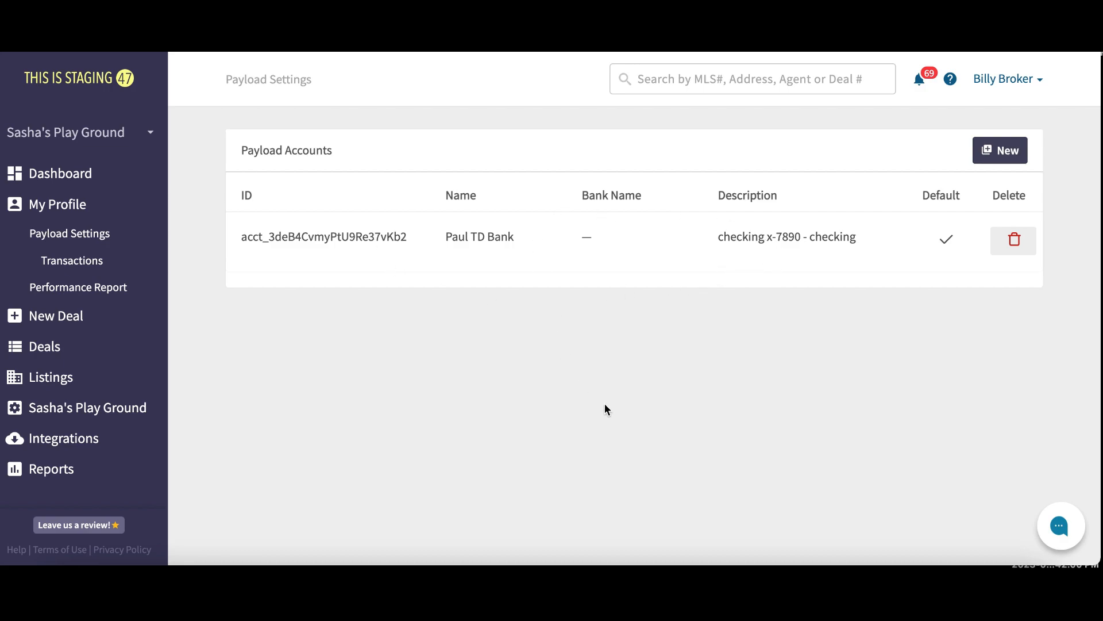
# Start a new Payload processing account and review the New Processing Account form
pyautogui.click(997, 156)
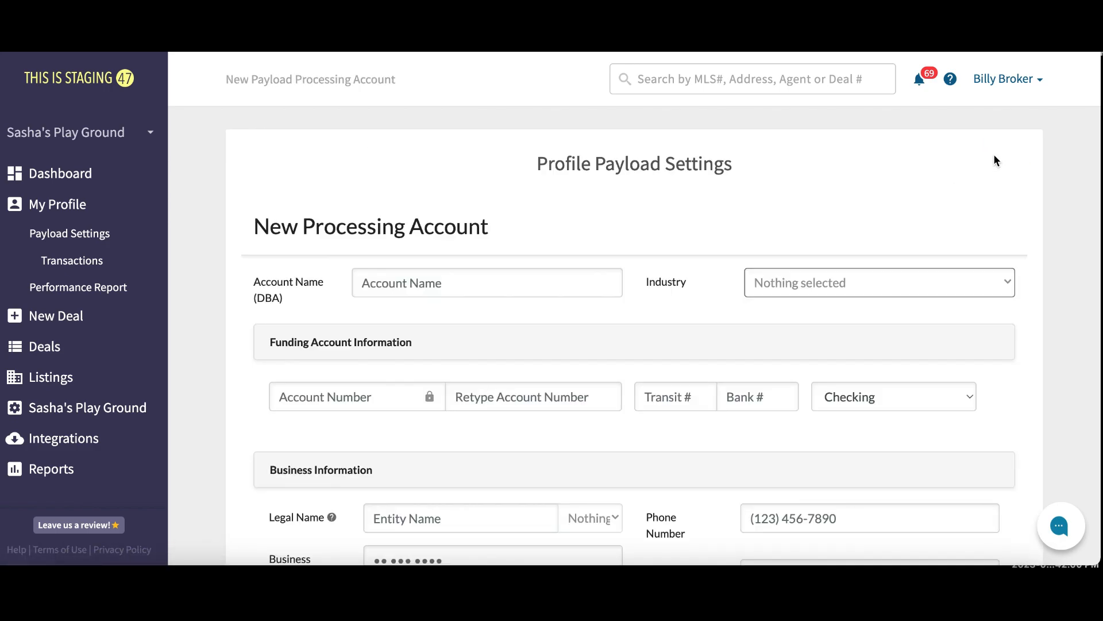
pyautogui.moveTo(252, 229); pyautogui.dragTo(514, 230)
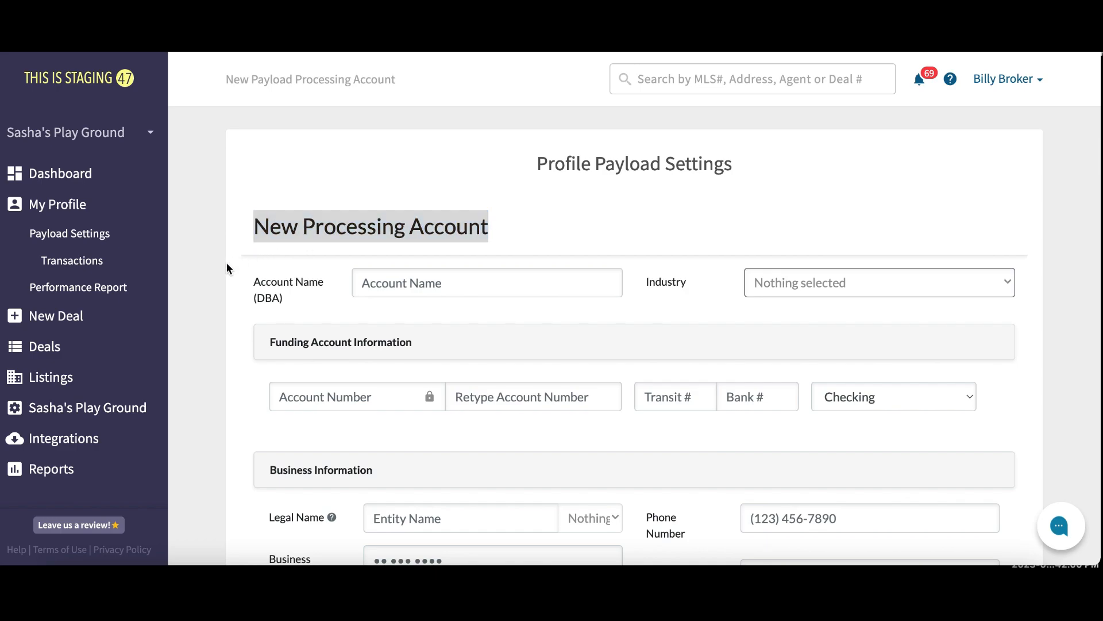
pyautogui.scroll(-2, 226, 261)
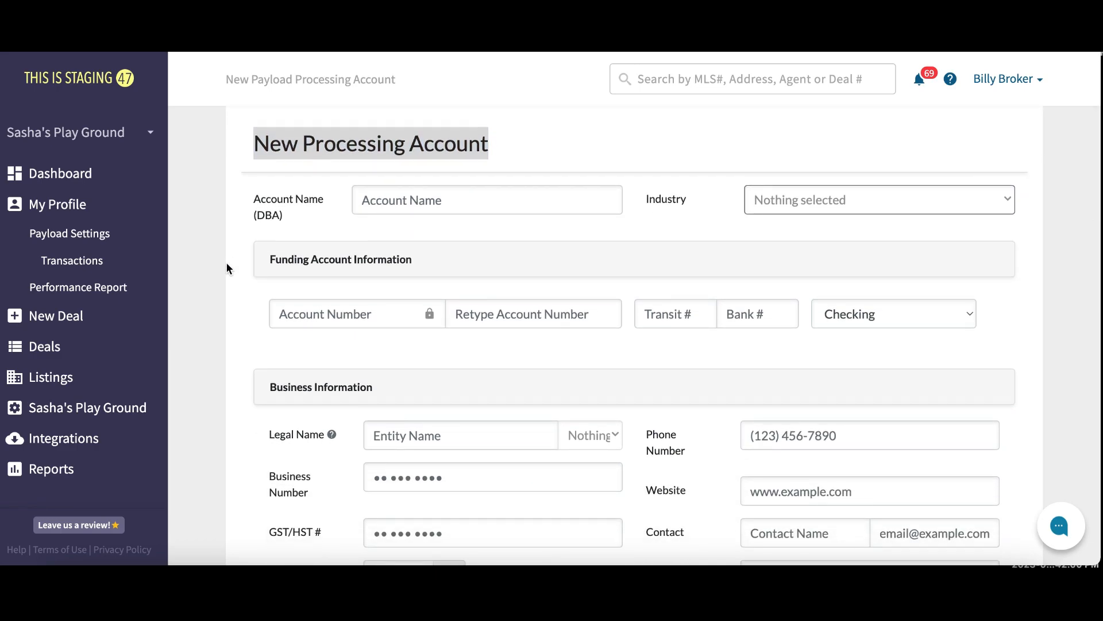
pyautogui.scroll(-2, 227, 268)
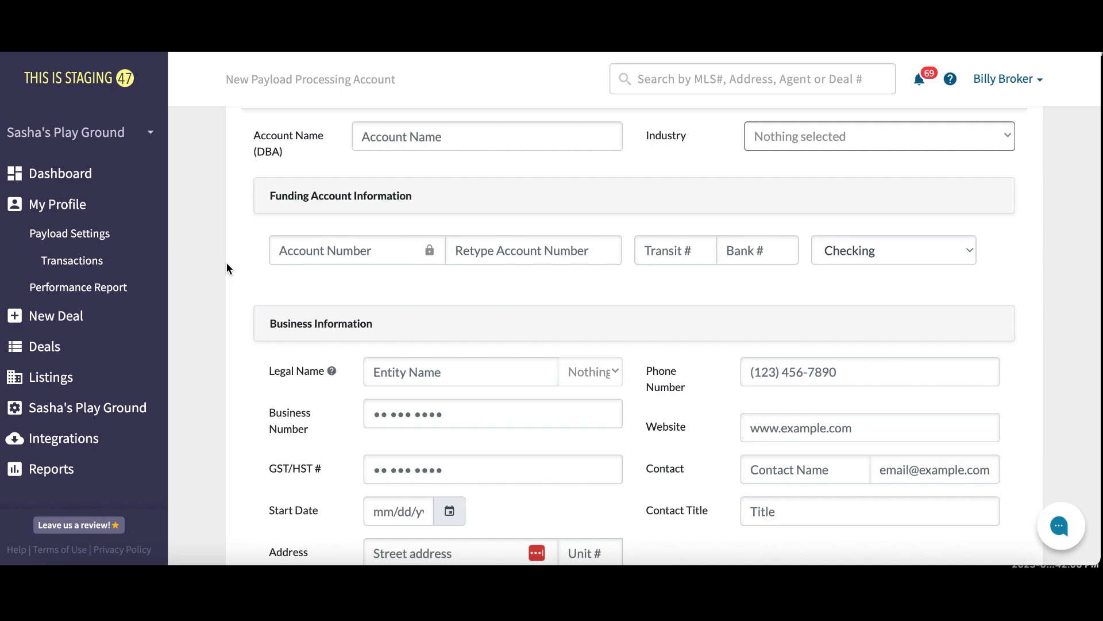
pyautogui.scroll(5, 227, 264)
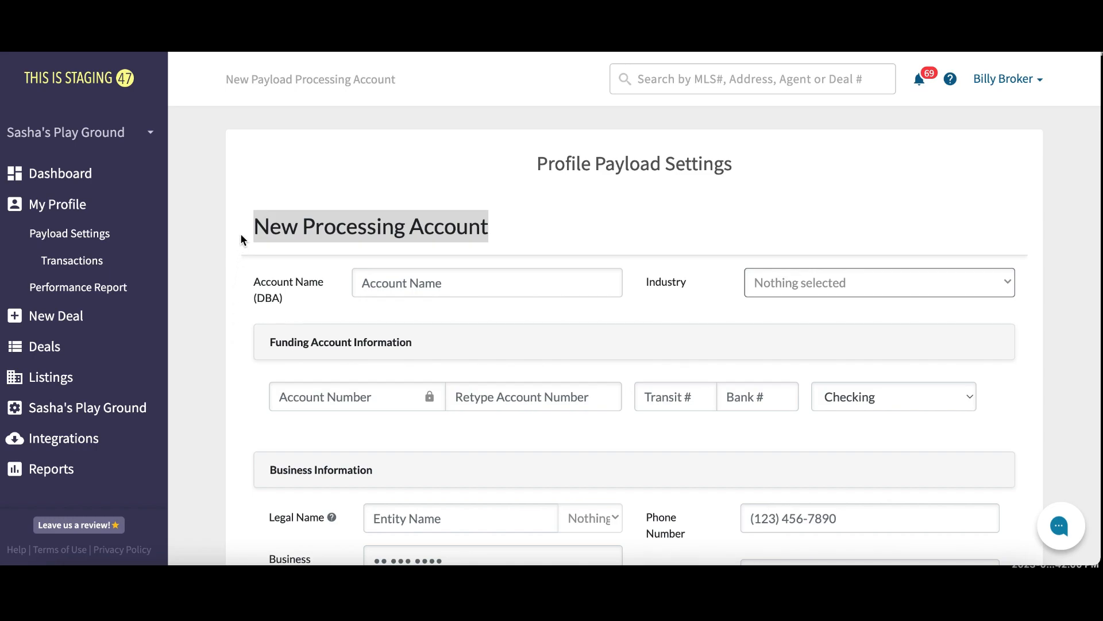
pyautogui.click(578, 212)
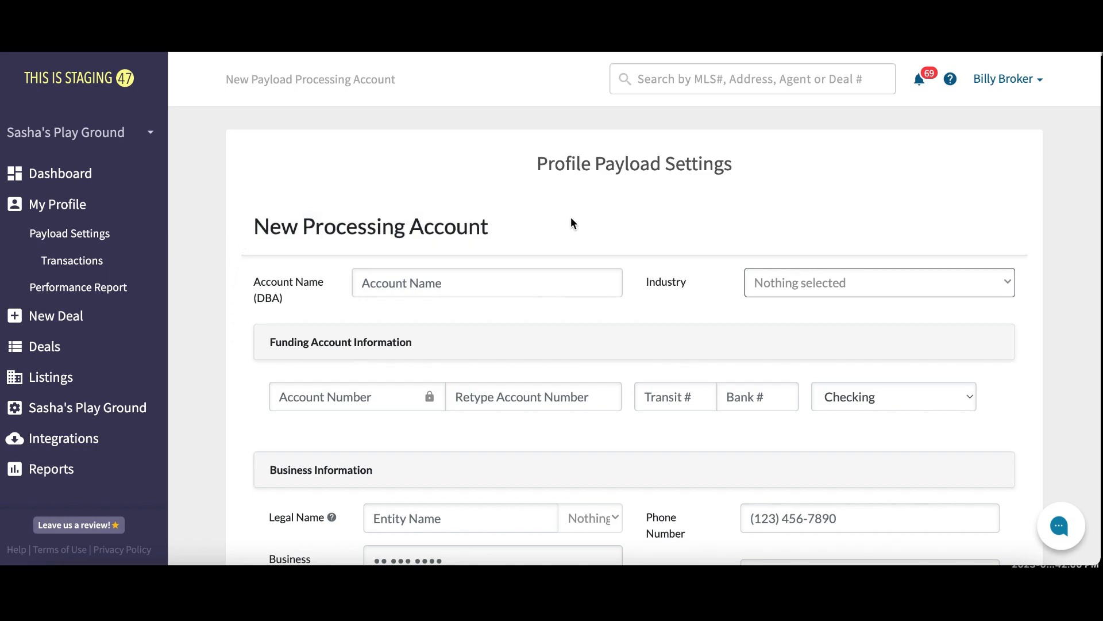
# Look over the New Processing Account form again, then return to the Payload settings overview
pyautogui.scroll(-1, 571, 218)
pyautogui.scroll(-3, 571, 220)
pyautogui.scroll(1, 571, 220)
pyautogui.scroll(2, 570, 216)
pyautogui.moveTo(495, 230); pyautogui.dragTo(246, 225)
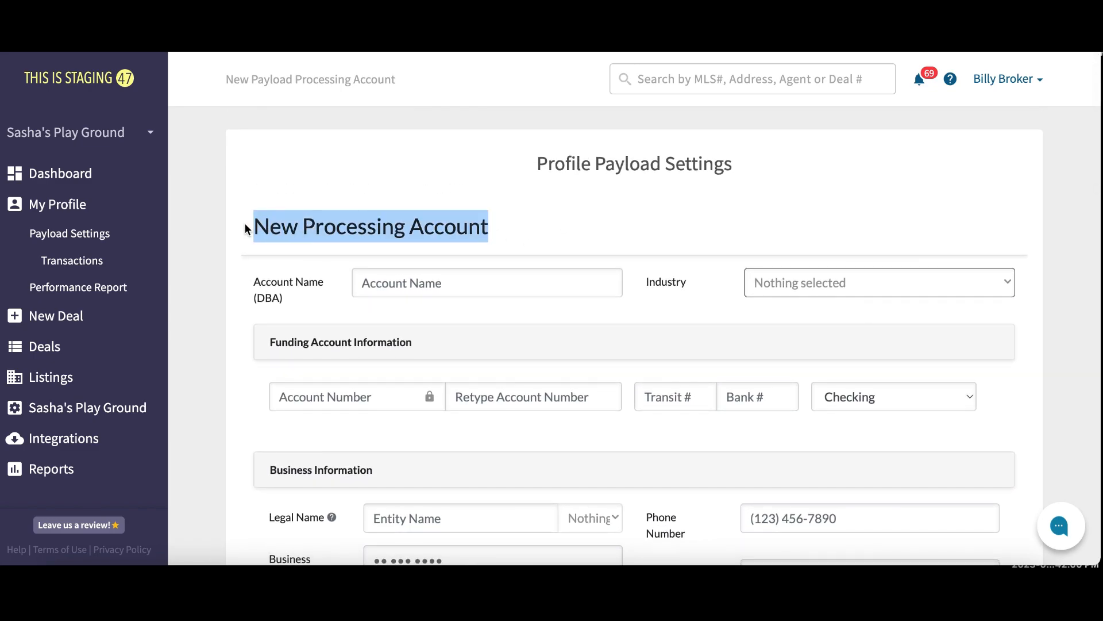
pyautogui.click(568, 228)
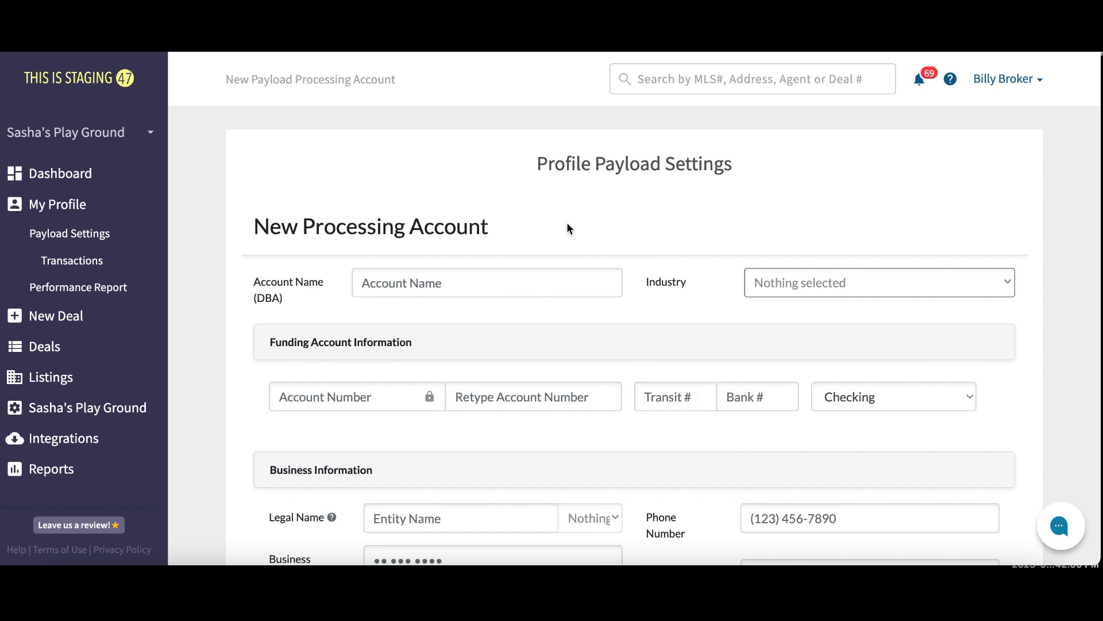
pyautogui.scroll(-1, 568, 225)
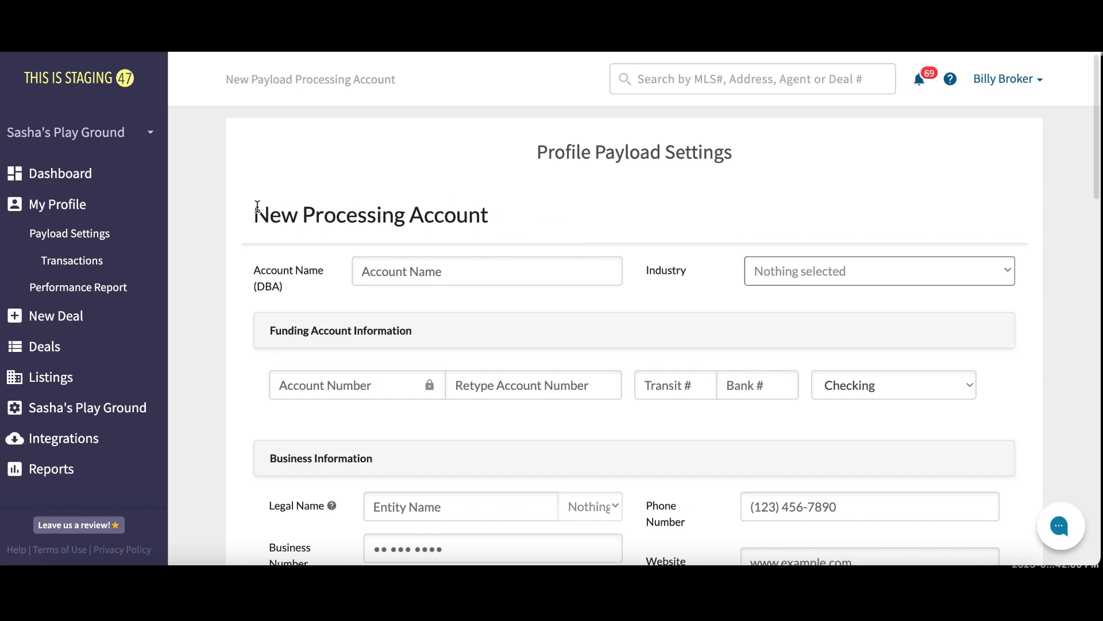
pyautogui.click(135, 235)
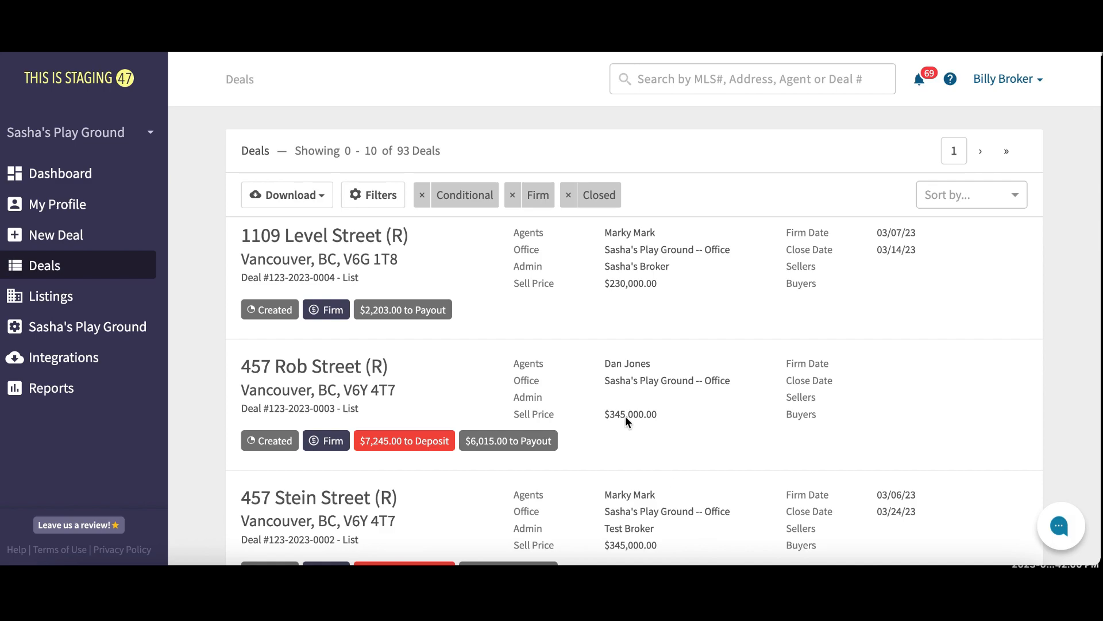
pyautogui.click(355, 245)
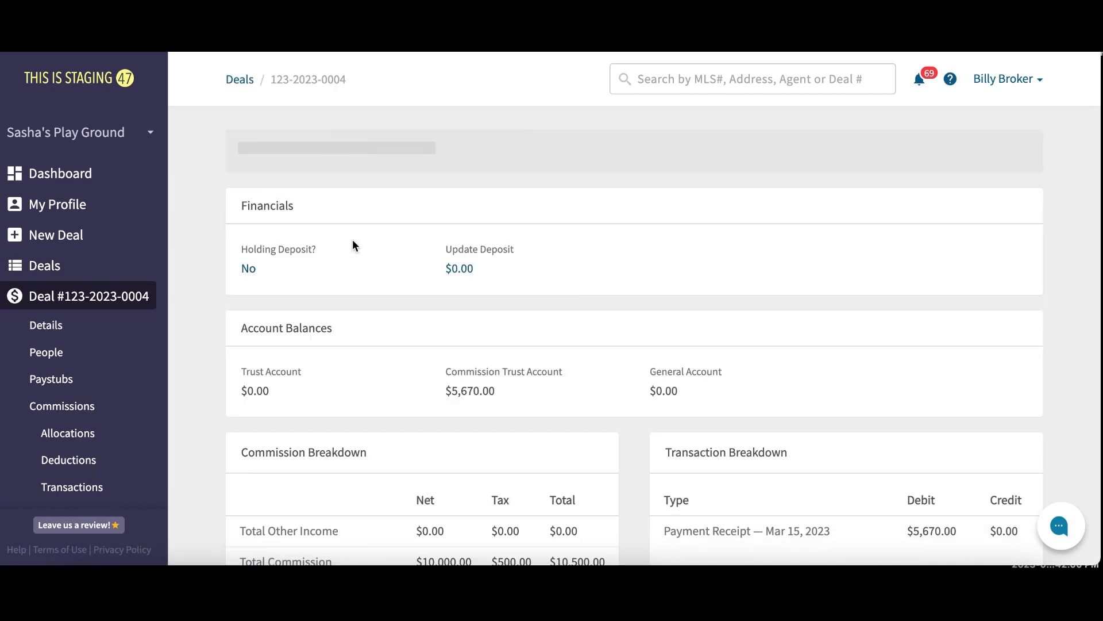
pyautogui.scroll(-3, 117, 325)
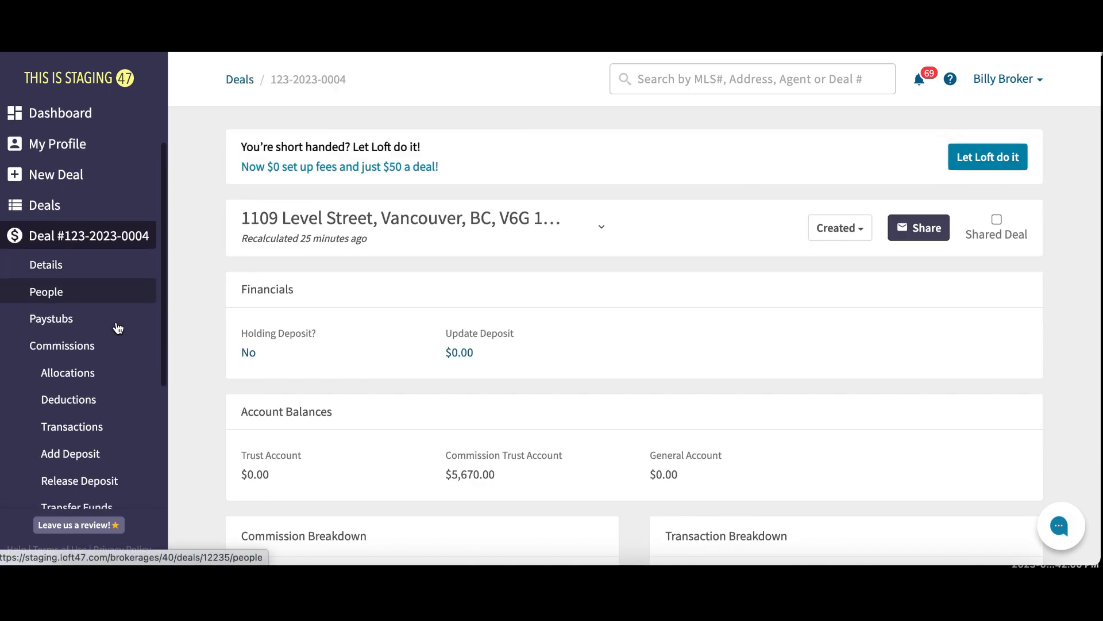
pyautogui.scroll(-1, 117, 325)
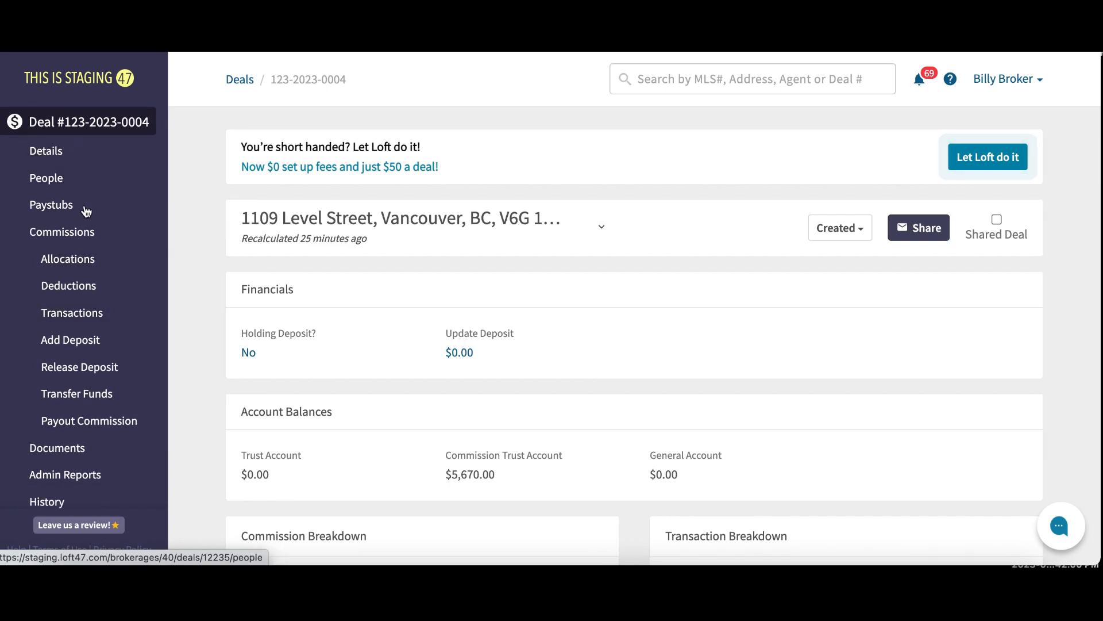
pyautogui.scroll(-1, 90, 390)
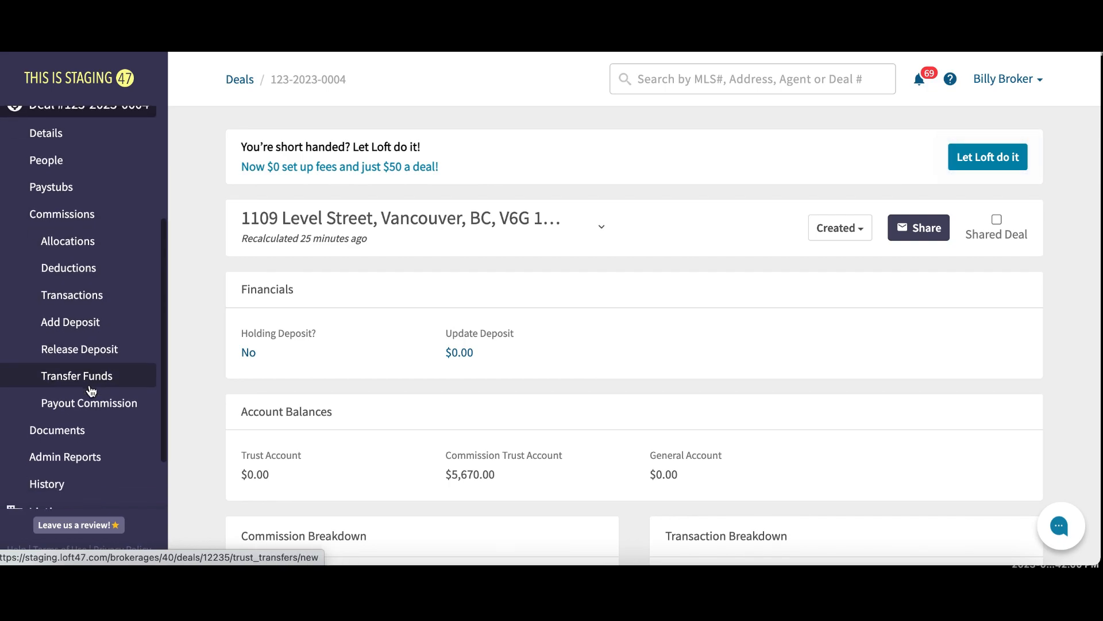
pyautogui.click(144, 405)
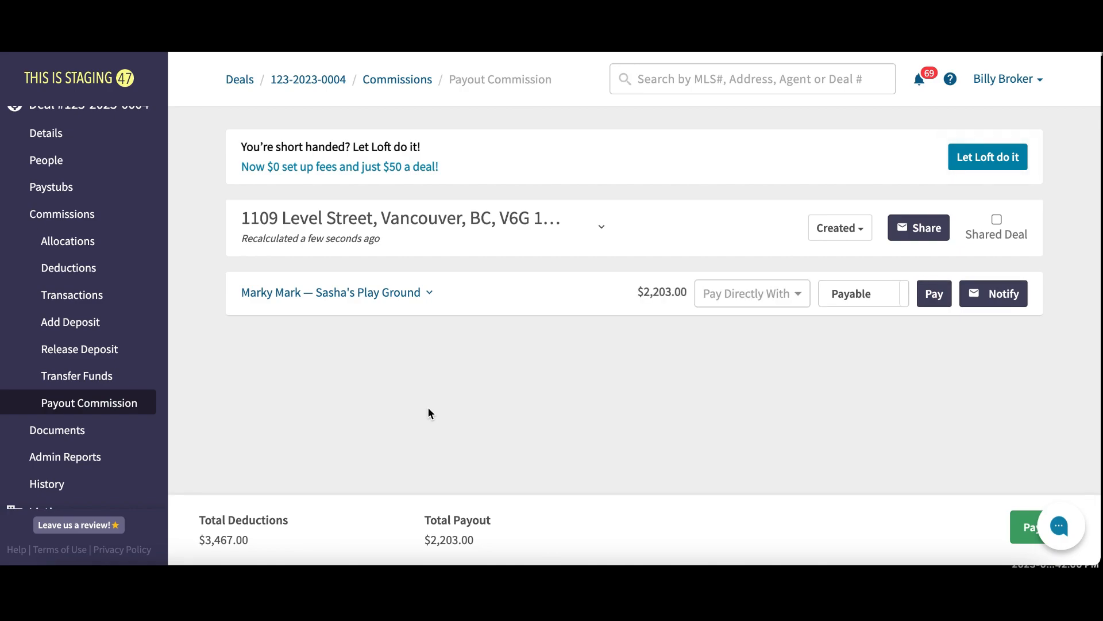
# Pay the agent's $2,203.00 commission directly with Payload
pyautogui.click(802, 302)
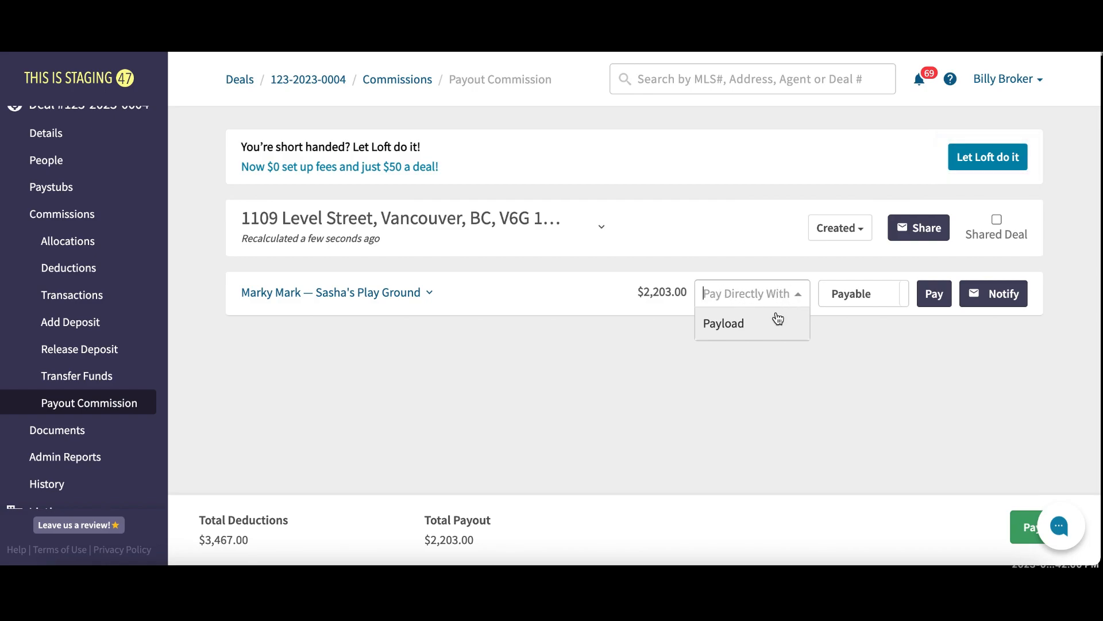
pyautogui.click(776, 331)
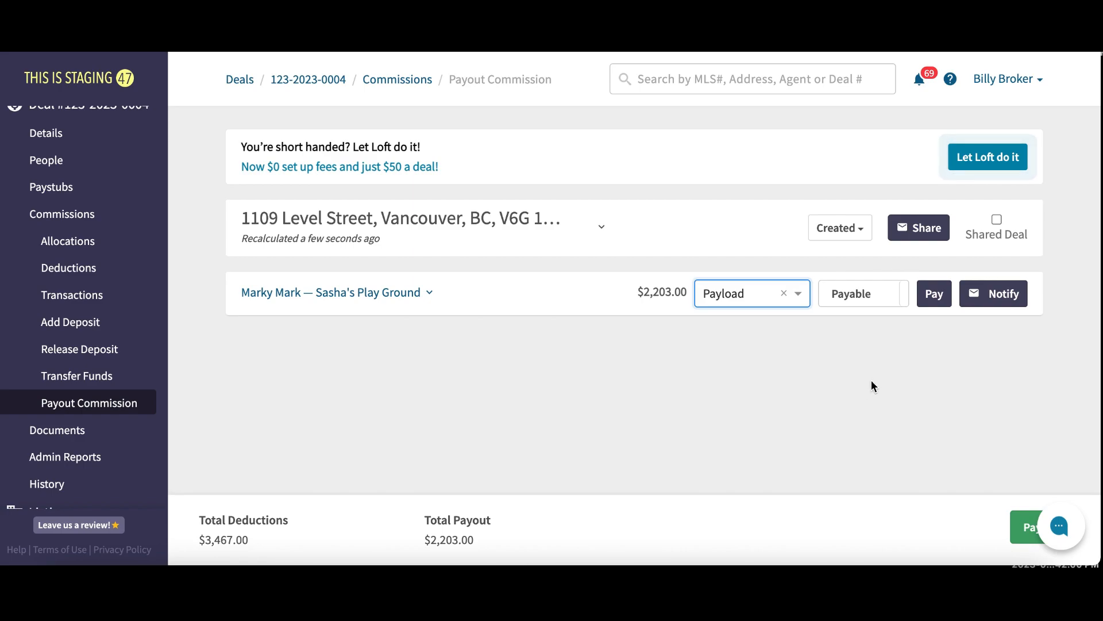
pyautogui.click(936, 300)
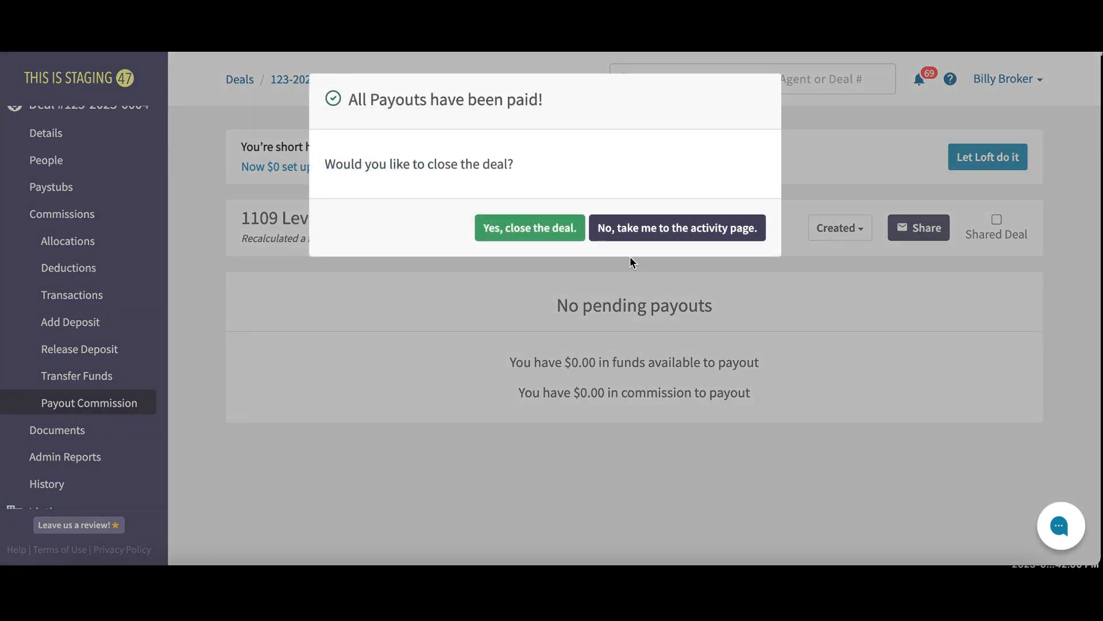
pyautogui.click(557, 233)
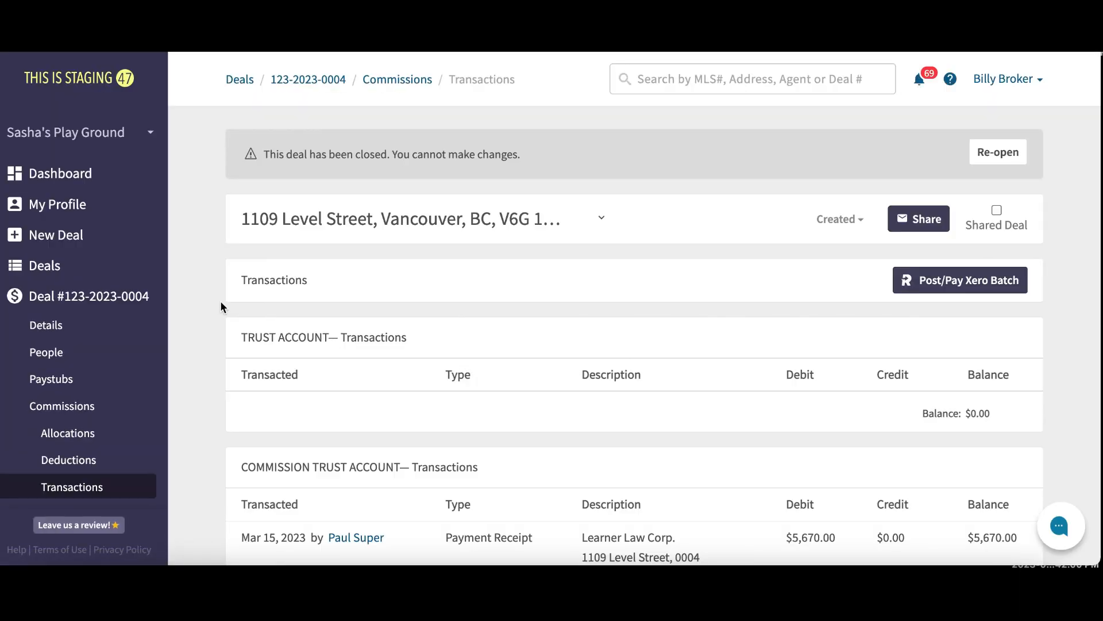
pyautogui.scroll(-5, 136, 318)
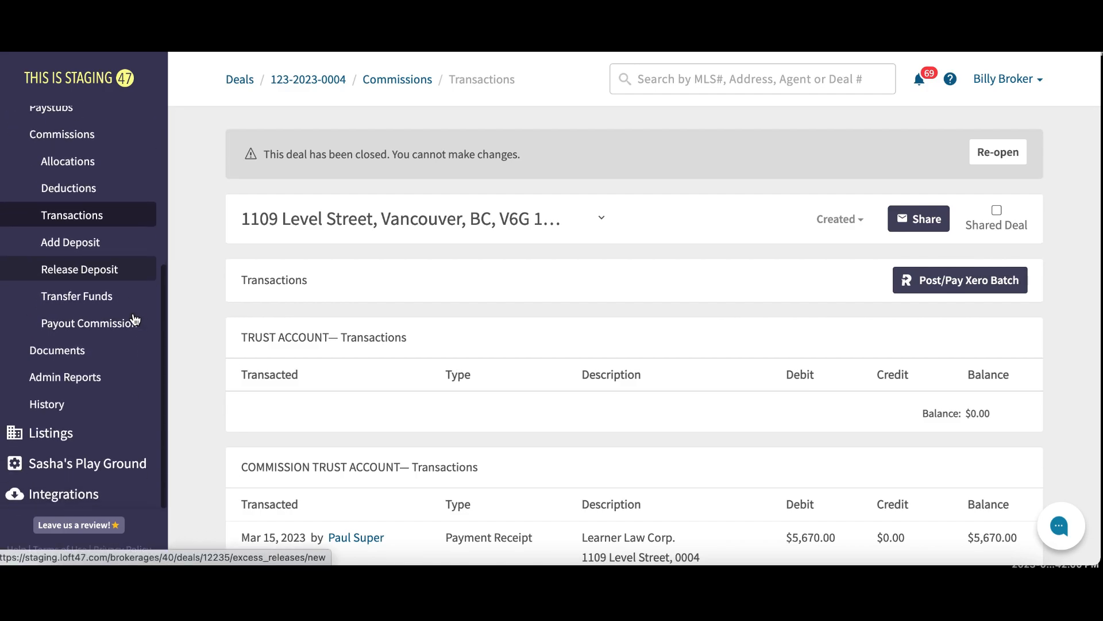
pyautogui.scroll(-1, 134, 325)
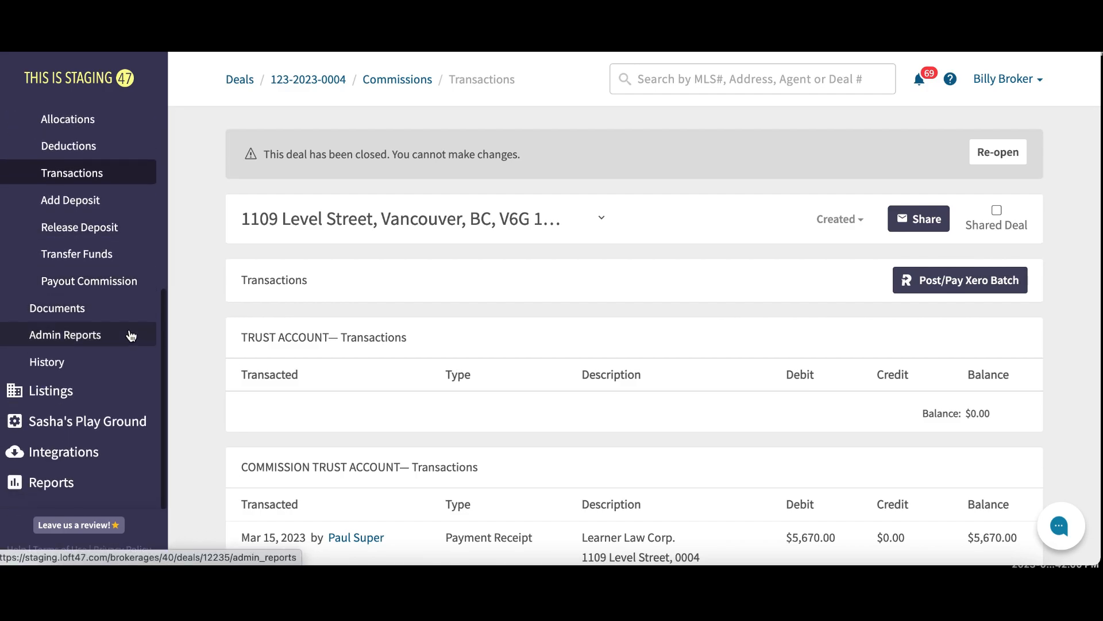
pyautogui.click(108, 449)
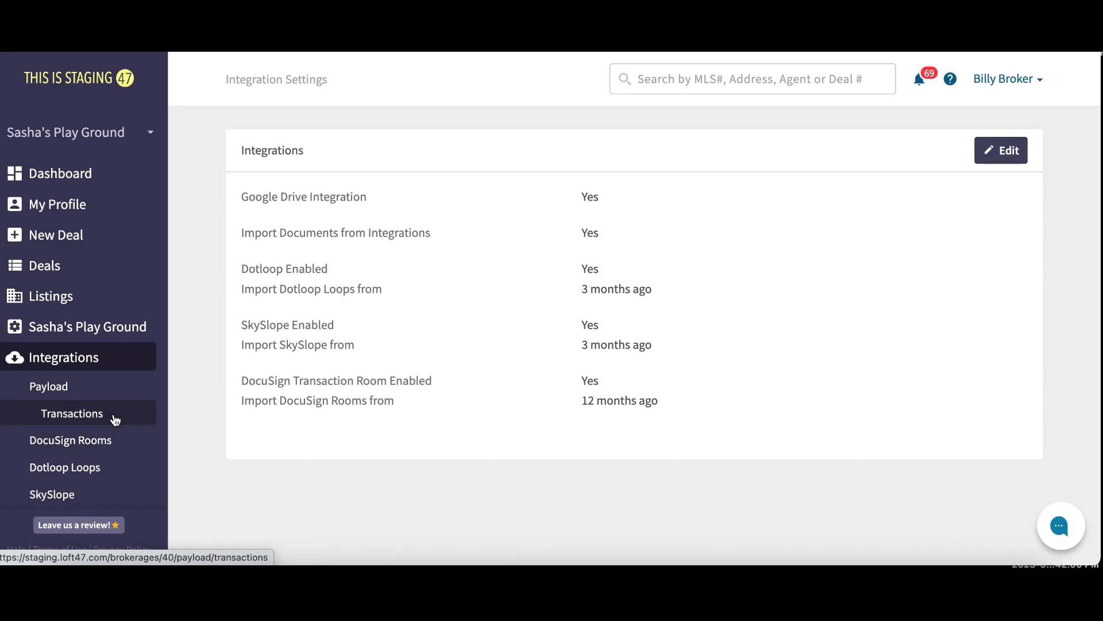
pyautogui.click(110, 420)
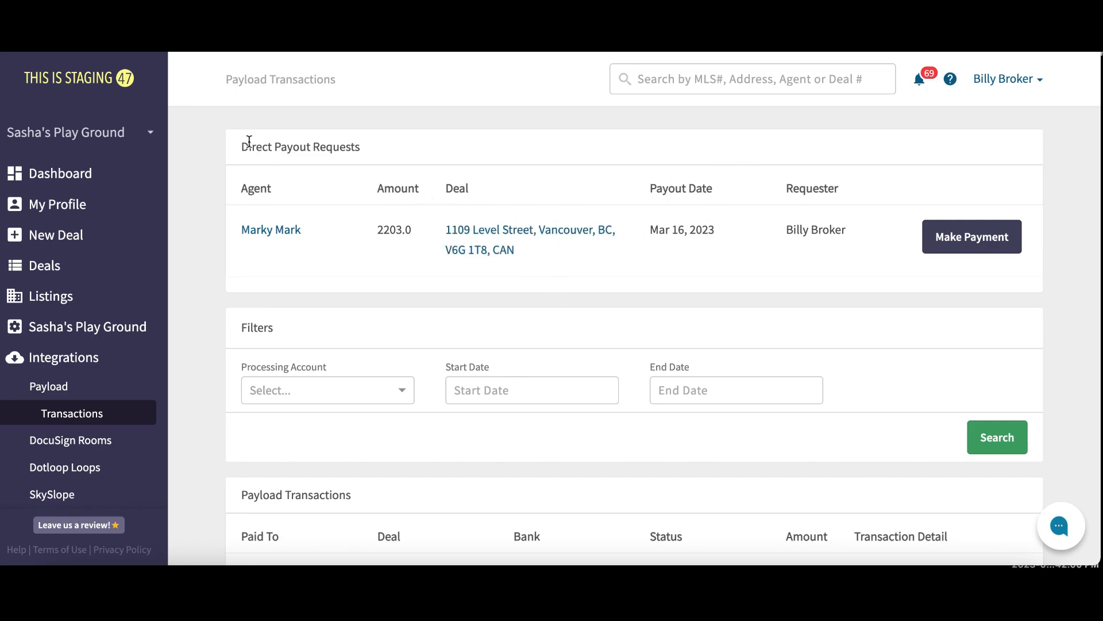
pyautogui.moveTo(240, 143); pyautogui.dragTo(357, 143)
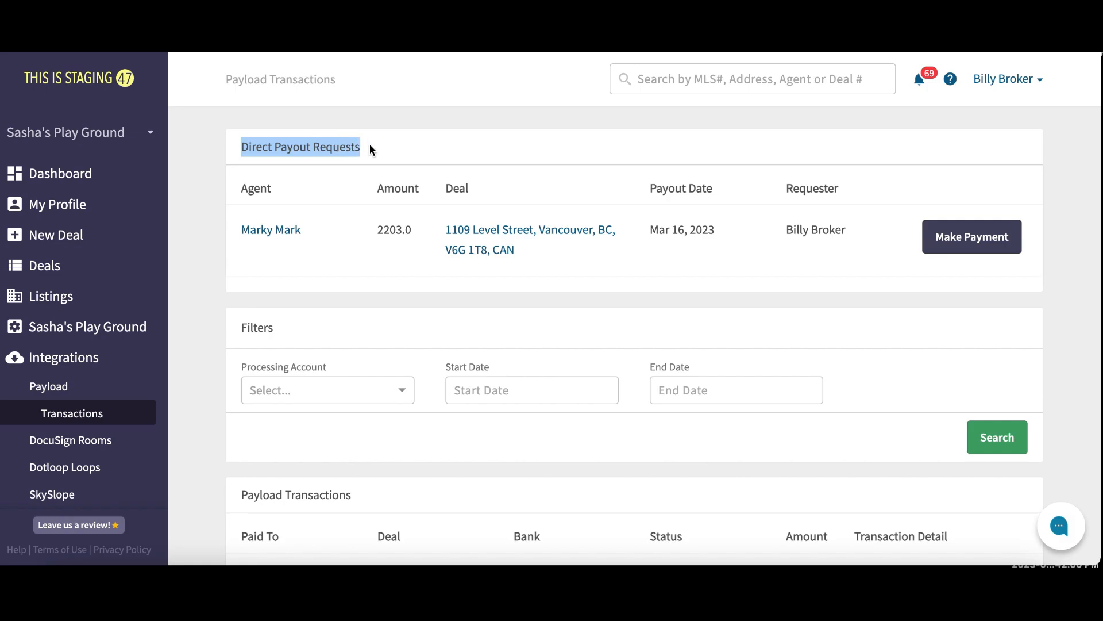
pyautogui.click(697, 289)
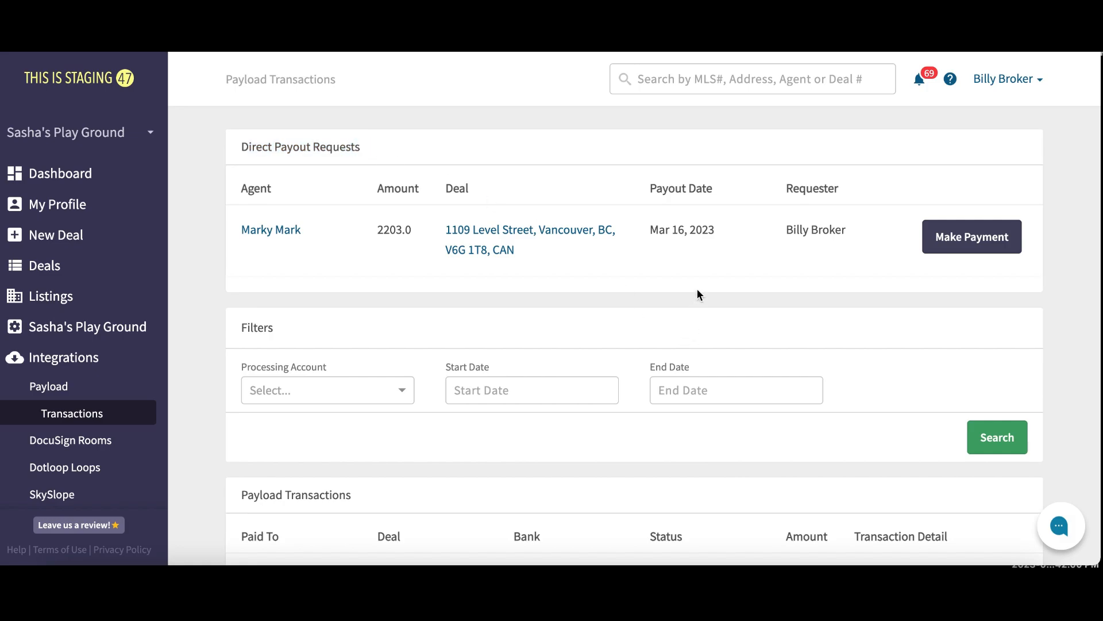